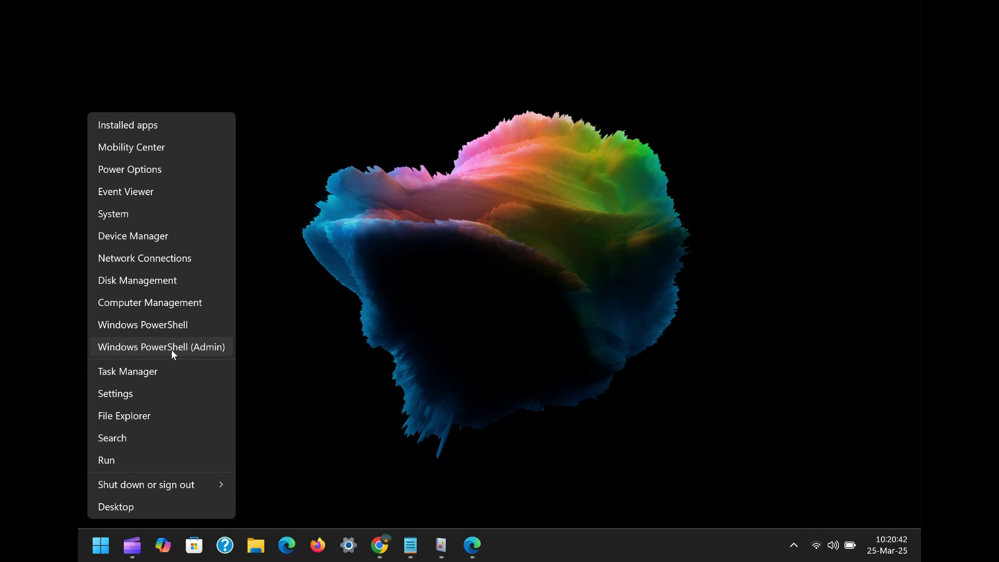
Step: Open Settings and go to the Touchpad page under Bluetooth & devices
{"action": "left_click", "coordinate": [139, 393]}
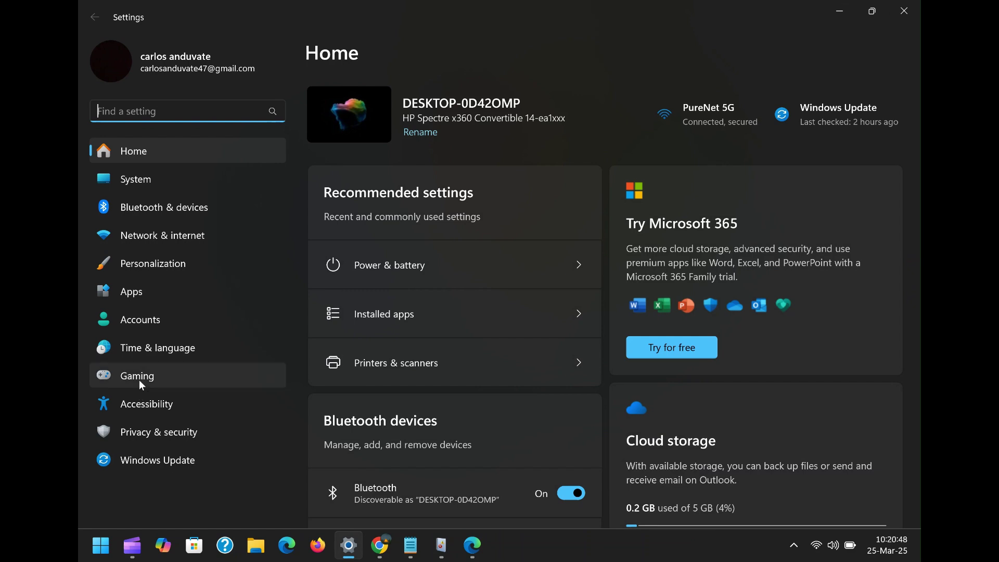
{"action": "left_click", "coordinate": [180, 214]}
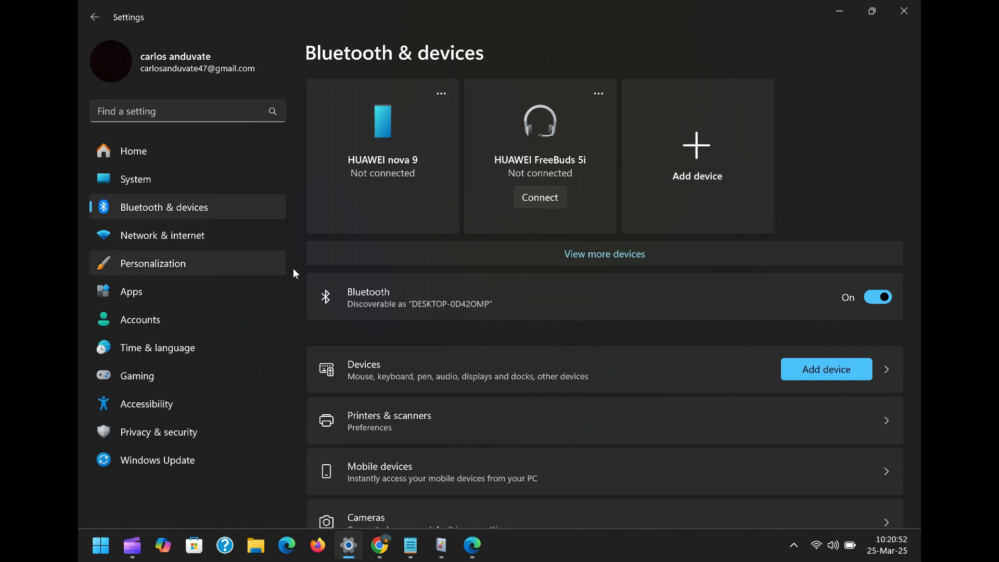
{"action": "scroll", "coordinate": [652, 332], "scroll_direction": "down", "scroll_amount": 1}
{"action": "scroll", "coordinate": [652, 332], "scroll_direction": "down", "scroll_amount": 1}
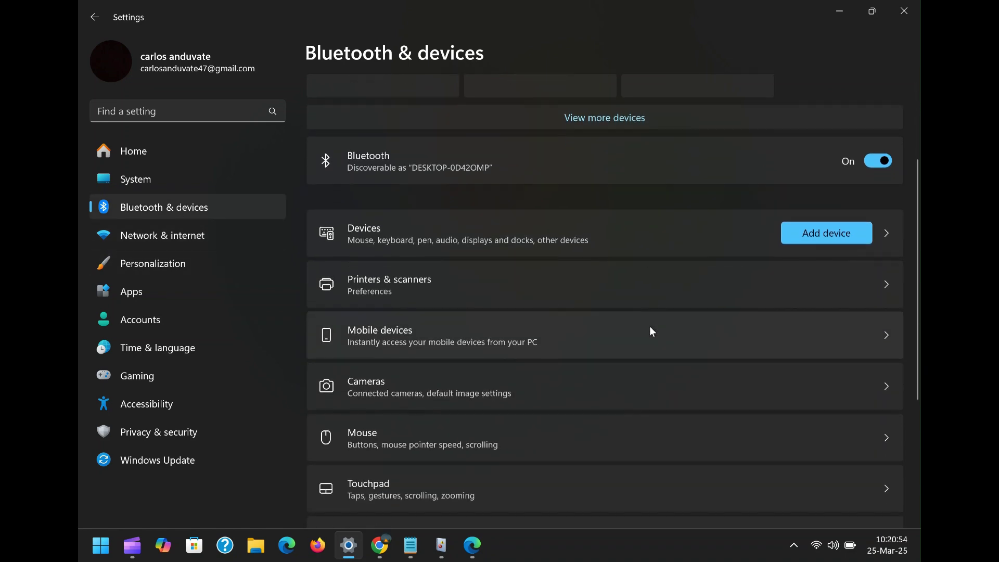
{"action": "scroll", "coordinate": [652, 331], "scroll_direction": "down", "scroll_amount": 1}
{"action": "scroll", "coordinate": [652, 332], "scroll_direction": "down", "scroll_amount": 1}
{"action": "scroll", "coordinate": [652, 331], "scroll_direction": "down", "scroll_amount": 1}
{"action": "scroll", "coordinate": [652, 332], "scroll_direction": "down", "scroll_amount": 1}
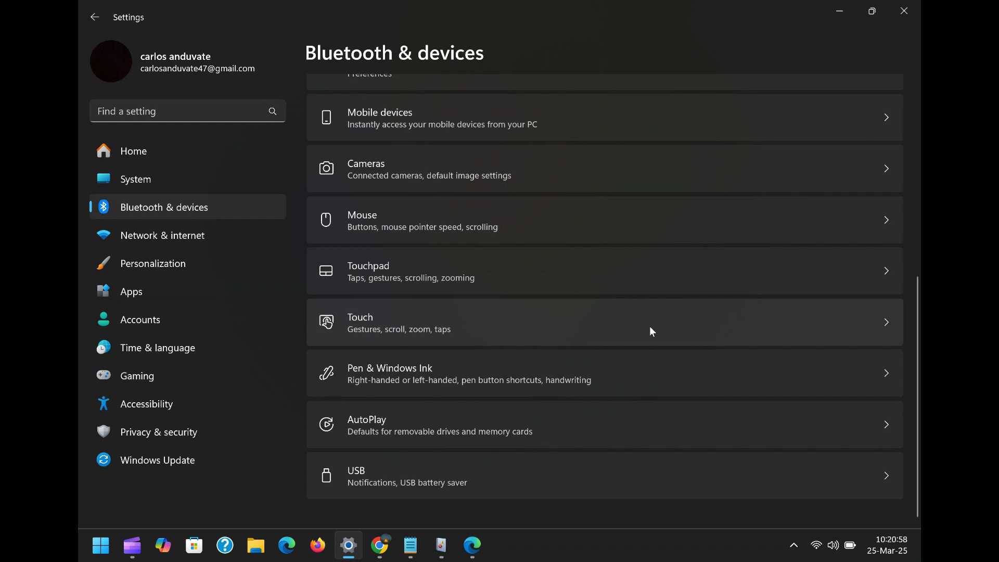
{"action": "left_click", "coordinate": [624, 281]}
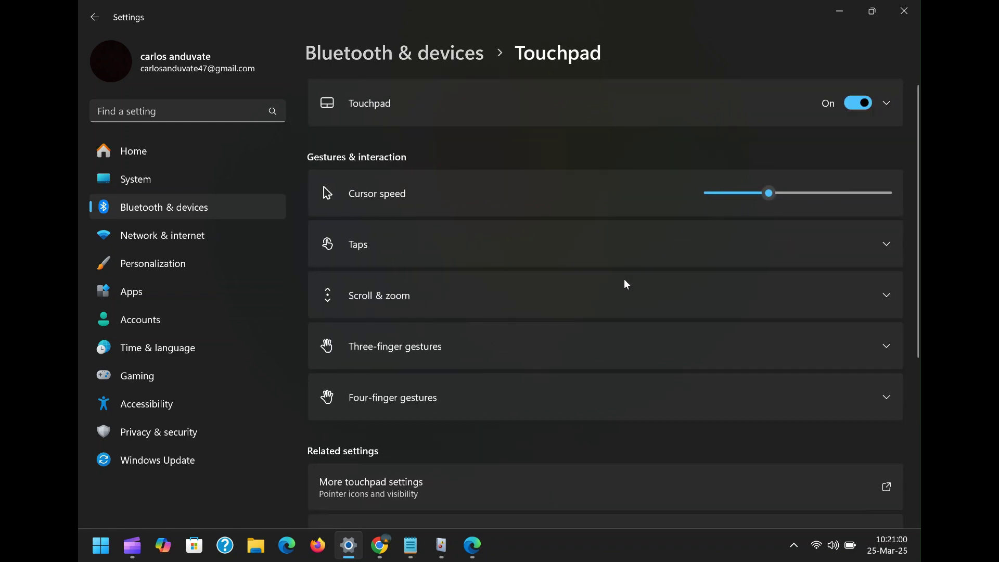
Step: Open Advanced gestures and collapse the three- and four-finger gesture groups
{"action": "scroll", "coordinate": [625, 282], "scroll_direction": "down", "scroll_amount": 3}
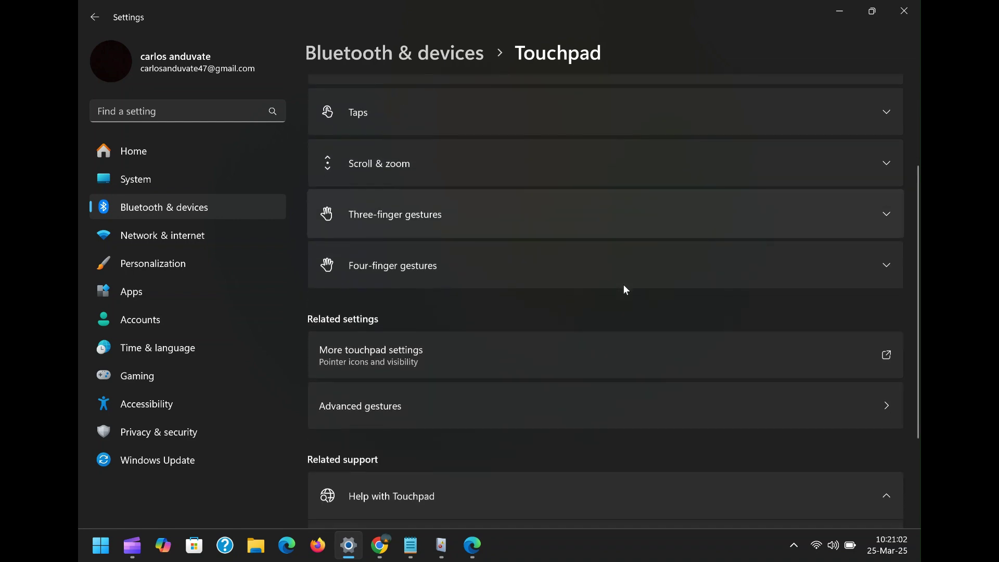
{"action": "scroll", "coordinate": [625, 285], "scroll_direction": "down", "scroll_amount": 2}
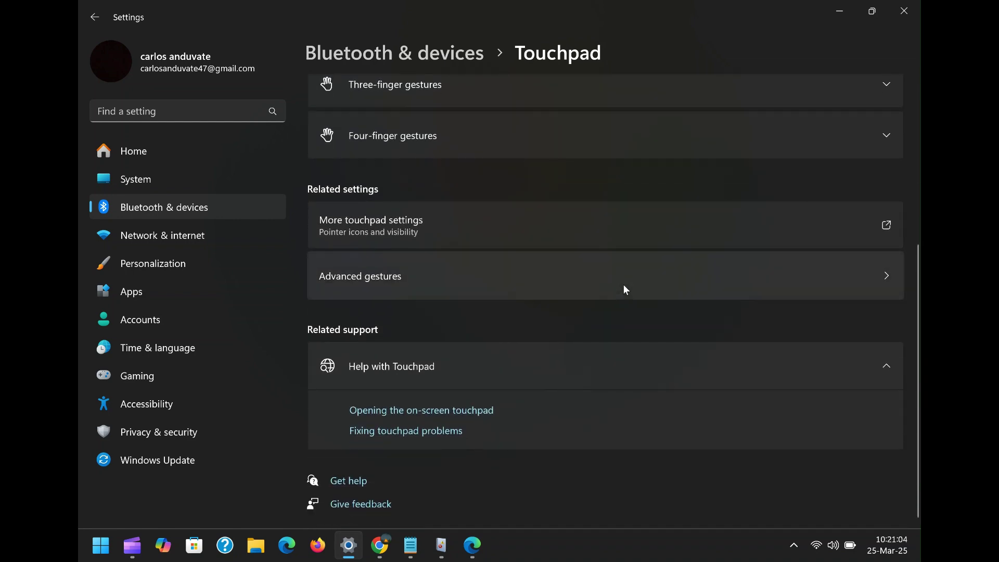
{"action": "left_click", "coordinate": [626, 290]}
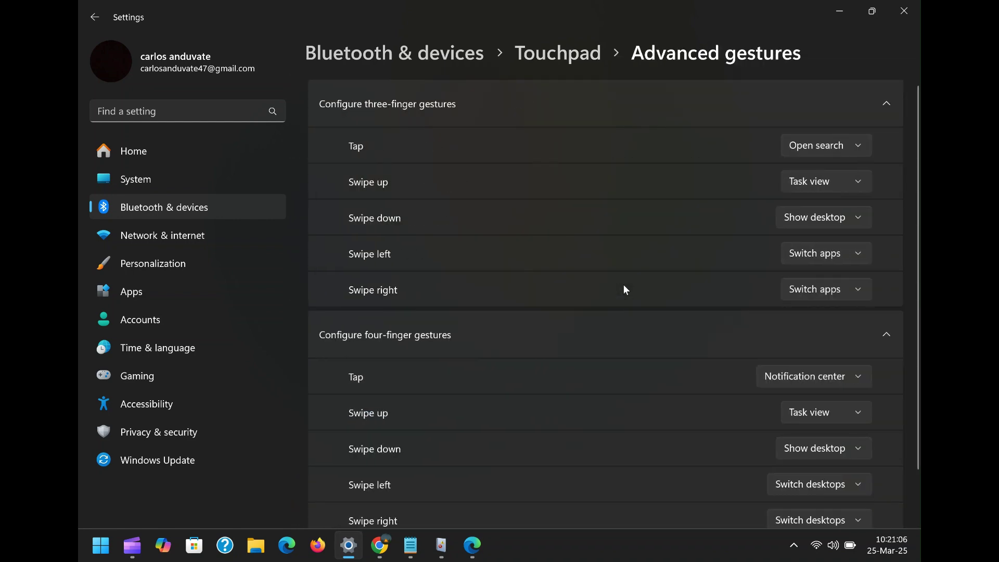
{"action": "left_click", "coordinate": [886, 104]}
{"action": "left_click", "coordinate": [888, 155]}
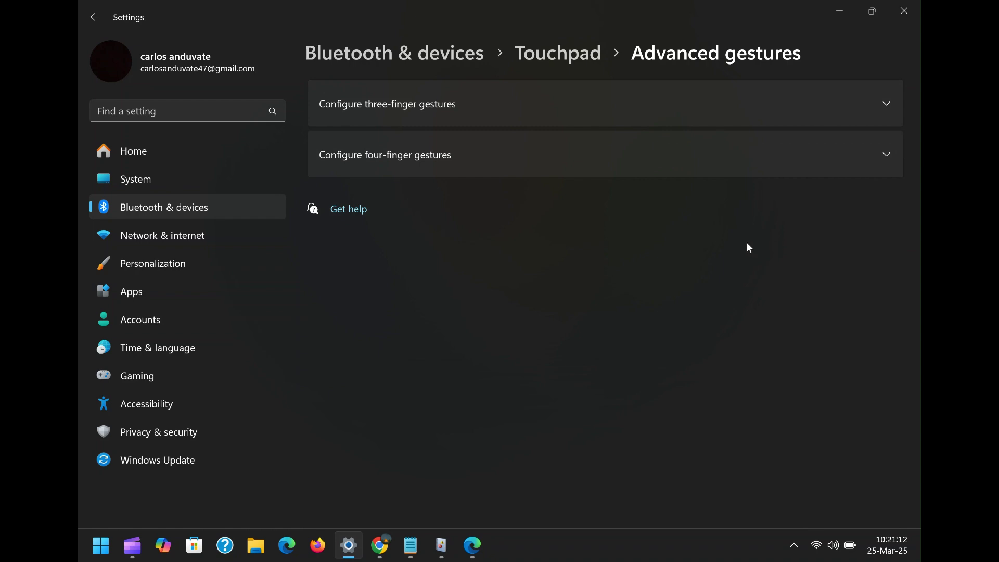
Step: Check for Windows updates, then view System > Activation showing Windows 11 Pro active
{"action": "left_click", "coordinate": [177, 458]}
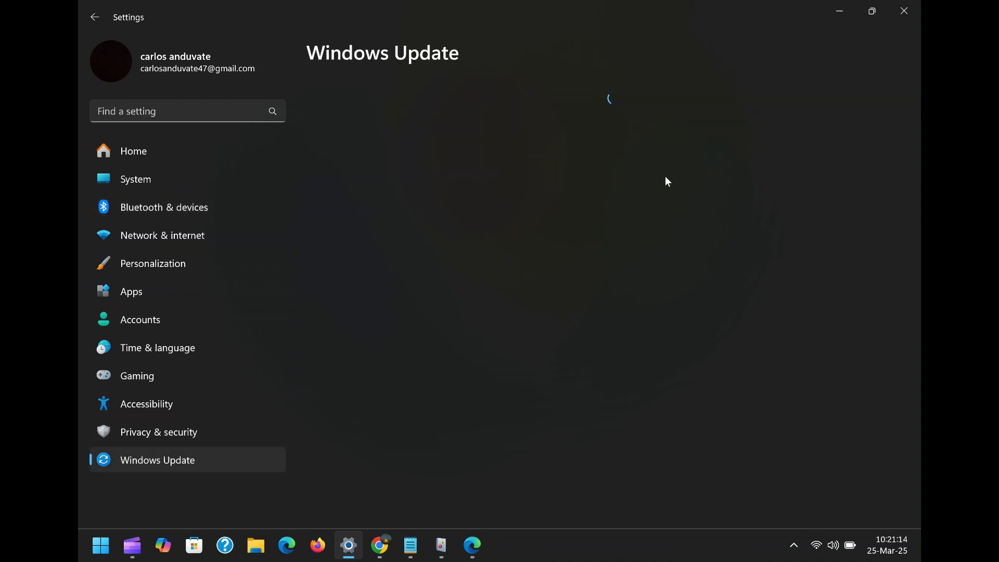
{"action": "left_click", "coordinate": [853, 115]}
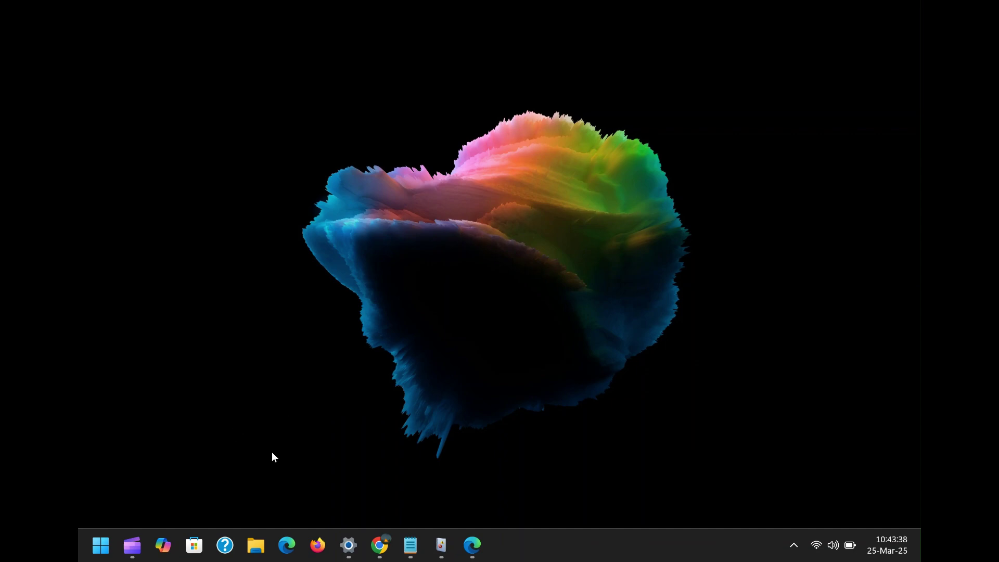
{"action": "left_click", "coordinate": [349, 545]}
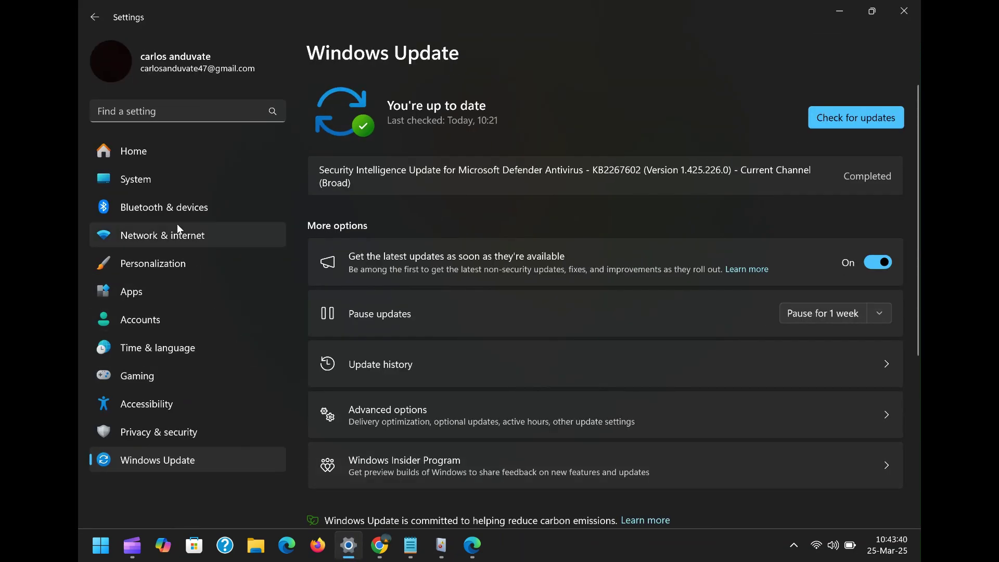
{"action": "left_click", "coordinate": [159, 174]}
{"action": "scroll", "coordinate": [494, 299], "scroll_direction": "down", "scroll_amount": 10}
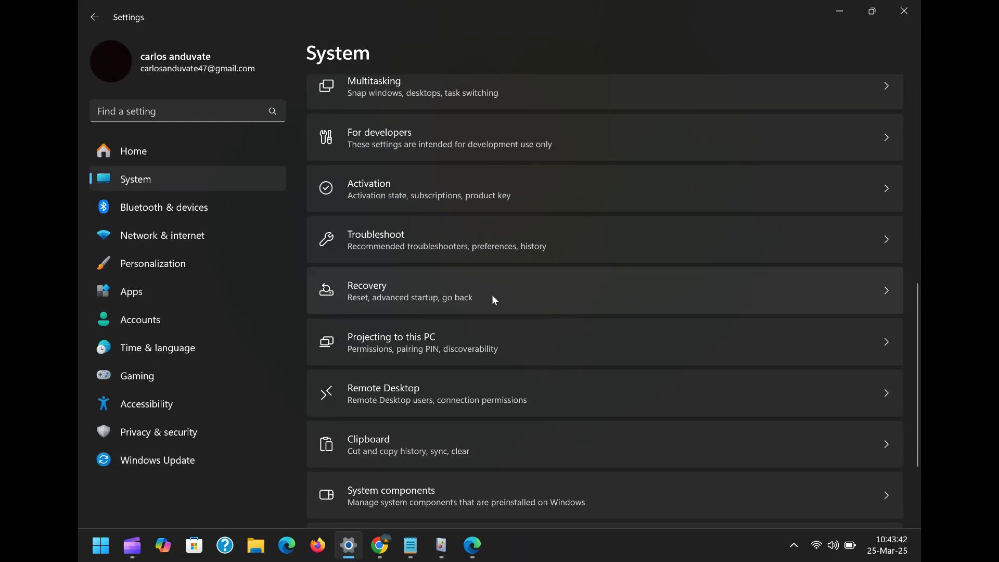
{"action": "left_click", "coordinate": [495, 188]}
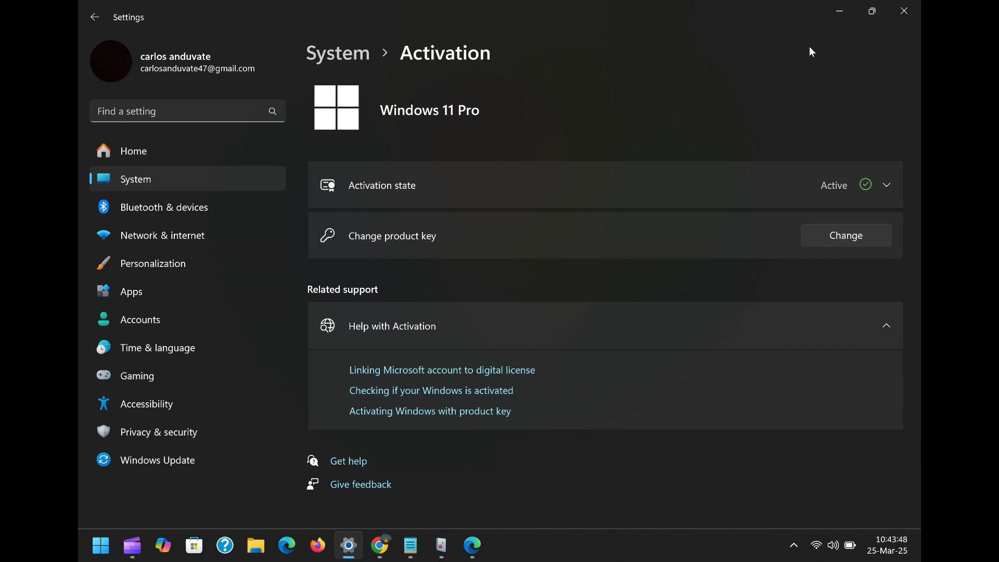
Step: Minimize Settings, refresh the desktop, and add a new folder named 'New folder' to it
{"action": "left_click", "coordinate": [840, 15]}
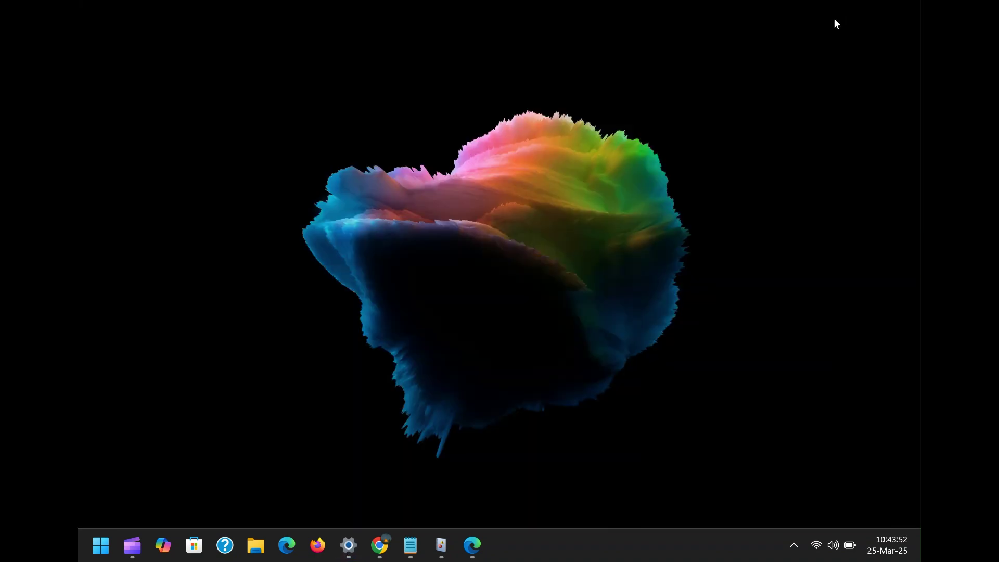
{"action": "right_click", "coordinate": [312, 106]}
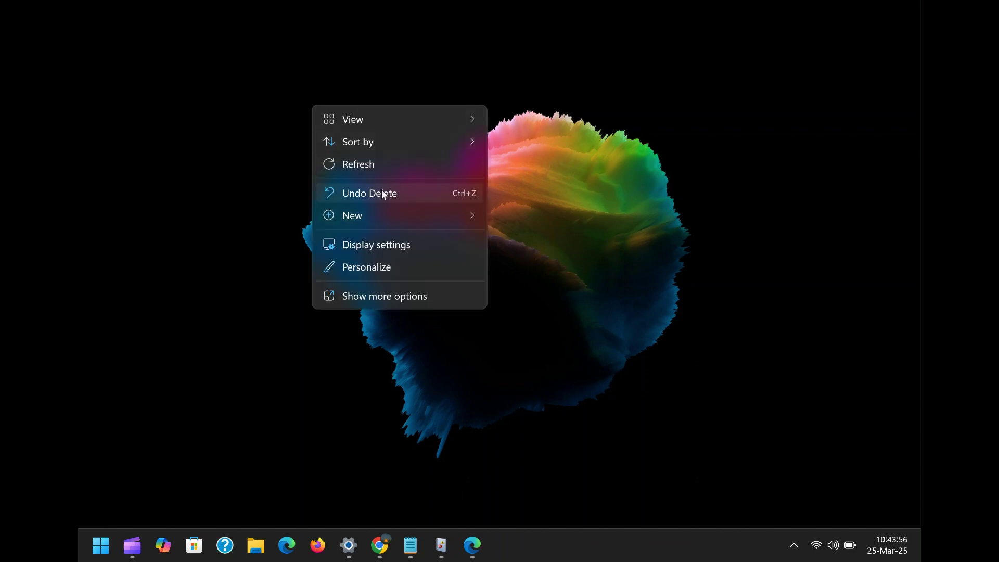
{"action": "left_click", "coordinate": [375, 164]}
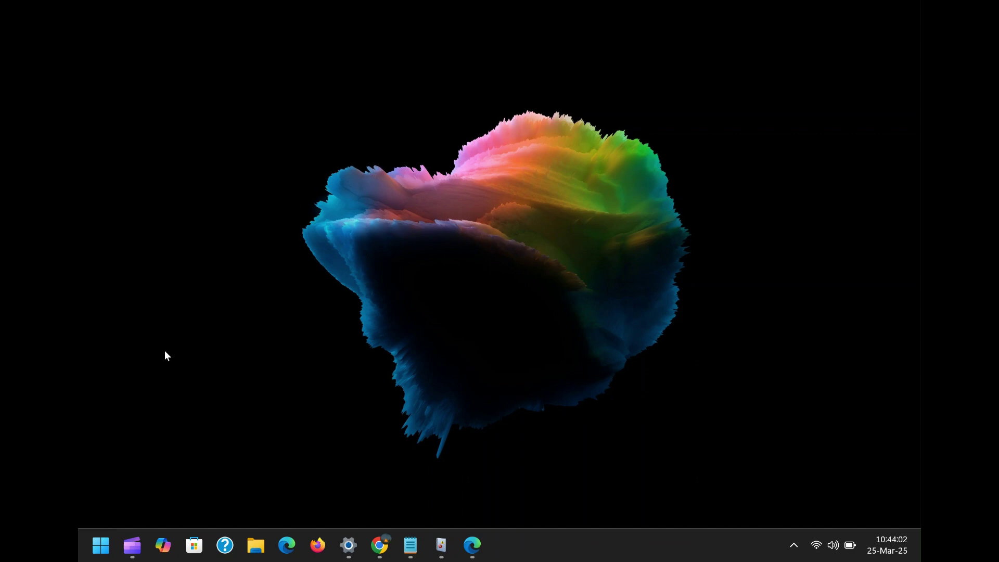
{"action": "right_click", "coordinate": [222, 180]}
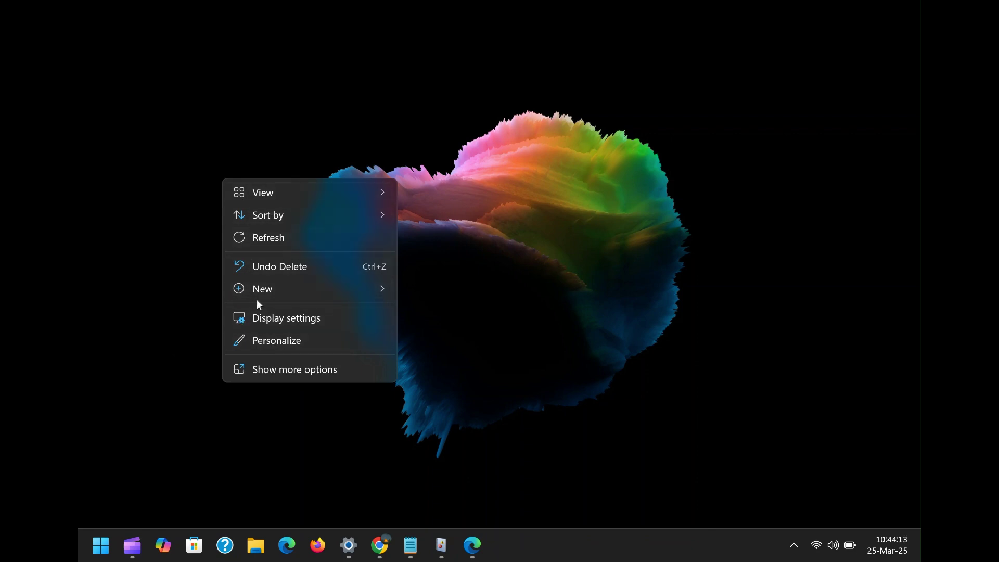
{"action": "mouse_move", "coordinate": [308, 289]}
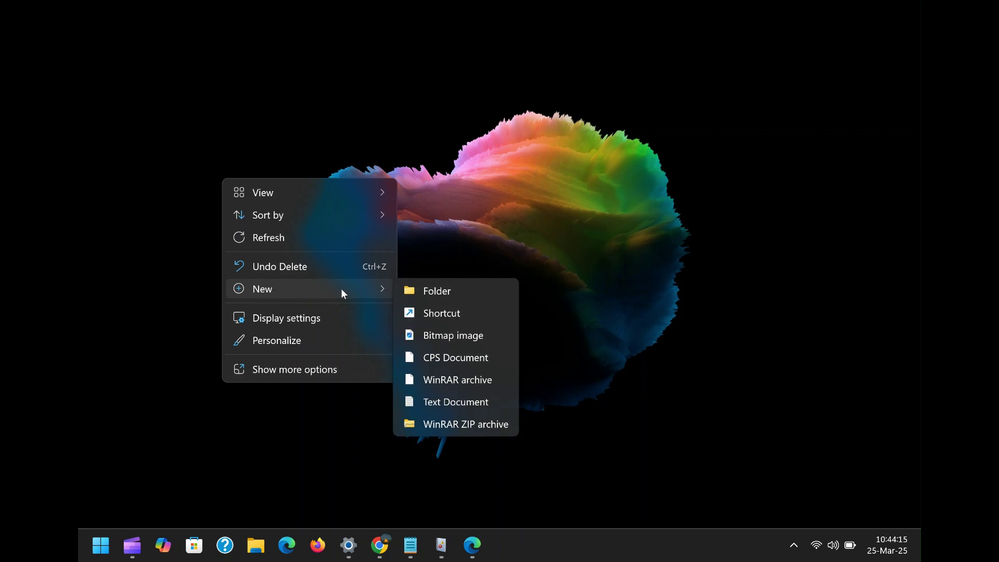
{"action": "left_click", "coordinate": [422, 291]}
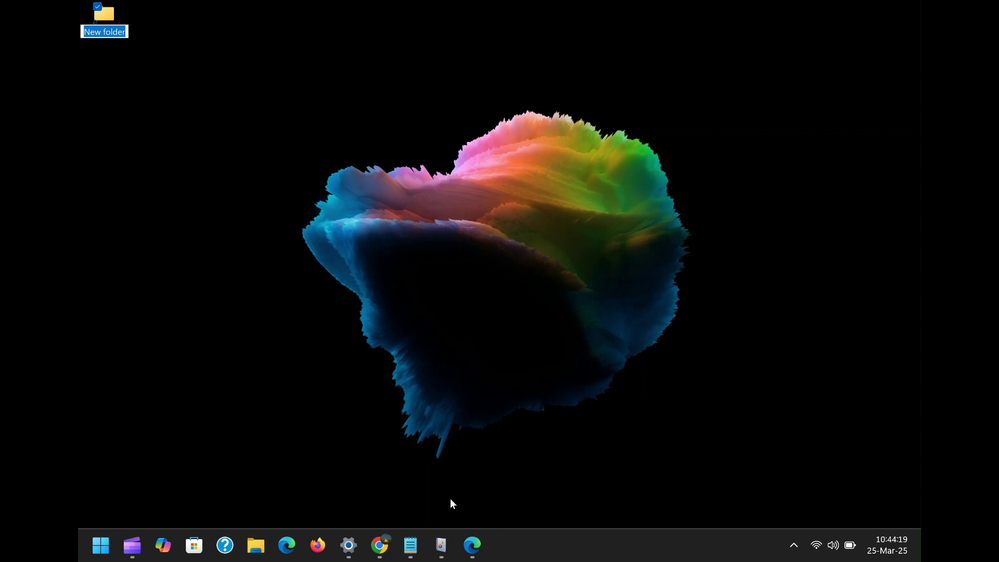
Step: Copy the GodMode GUID line from the Notepad note
{"action": "left_click", "coordinate": [411, 545]}
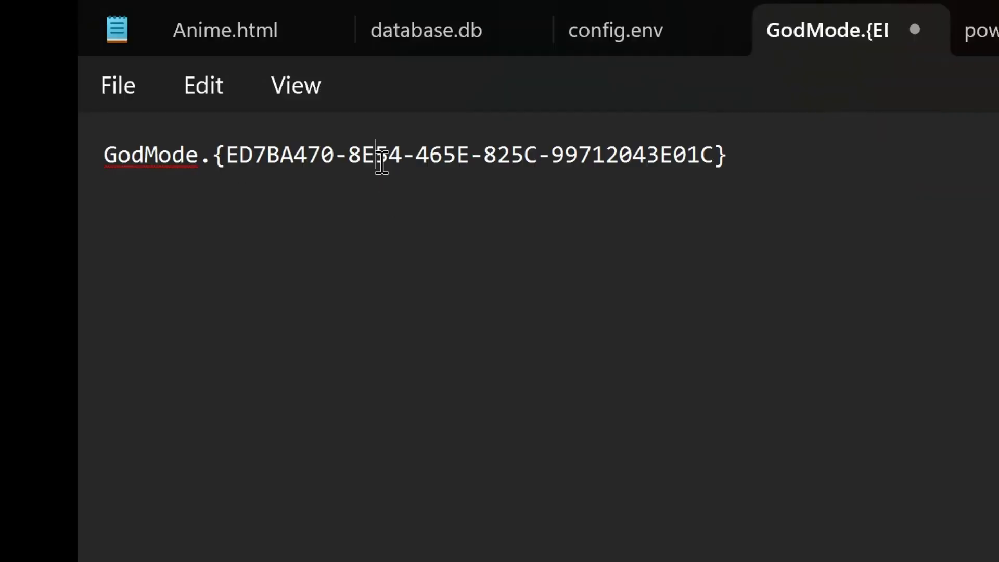
{"action": "triple_click", "coordinate": [380, 158]}
{"action": "right_click", "coordinate": [382, 155]}
{"action": "left_click", "coordinate": [517, 333]}
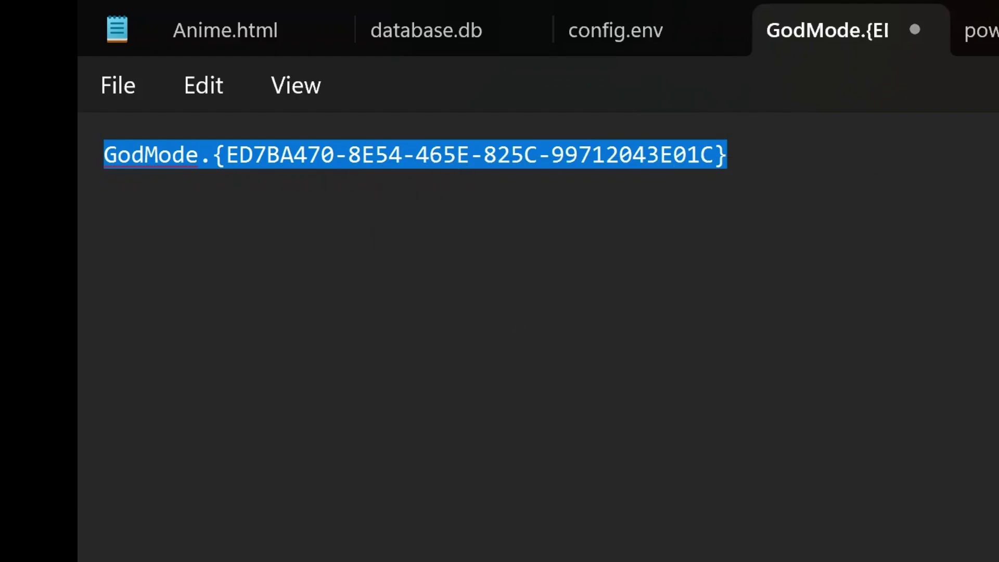
{"action": "left_click", "coordinate": [839, 10]}
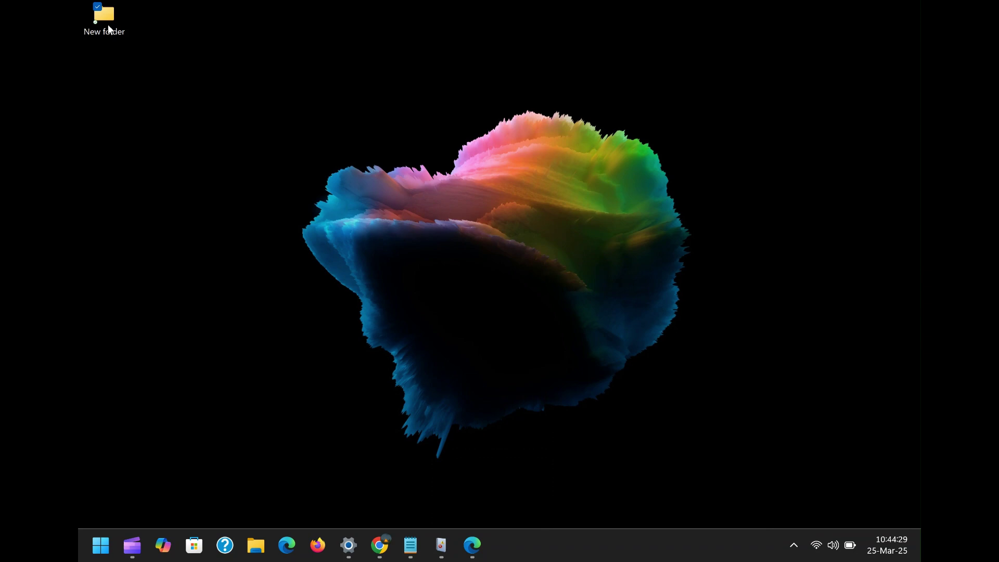
Step: Rename the desktop's New folder to the pasted GodMode GUID
{"action": "right_click", "coordinate": [108, 27]}
{"action": "left_click", "coordinate": [213, 44]}
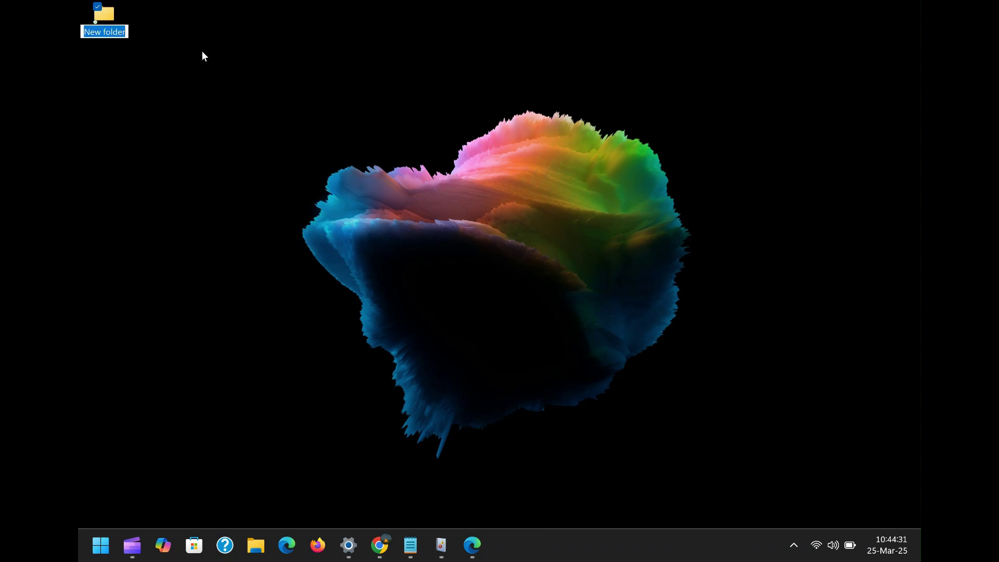
{"action": "right_click", "coordinate": [127, 33]}
{"action": "left_click", "coordinate": [178, 91]}
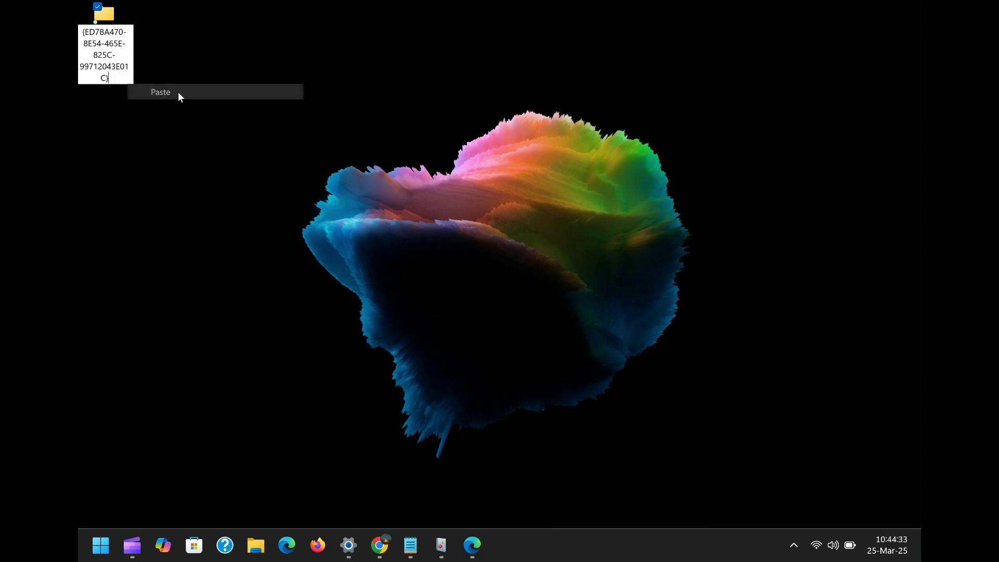
{"action": "key", "text": "Return"}
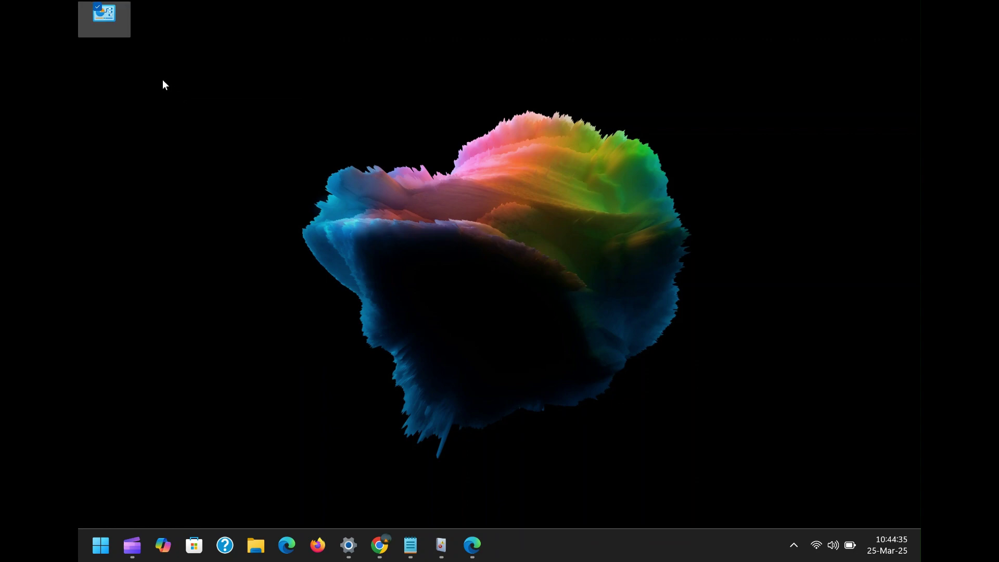
Step: Open the God Mode folder and scroll its 210 shortcuts down to Mouse and Network and Sharing Center
{"action": "double_click", "coordinate": [104, 14]}
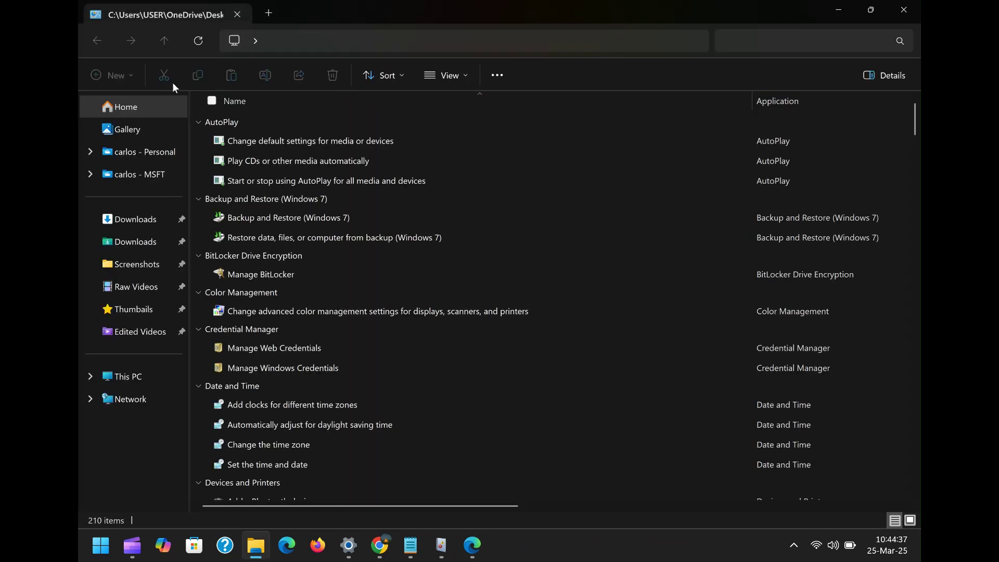
{"action": "scroll", "coordinate": [367, 156], "scroll_direction": "down", "scroll_amount": 1}
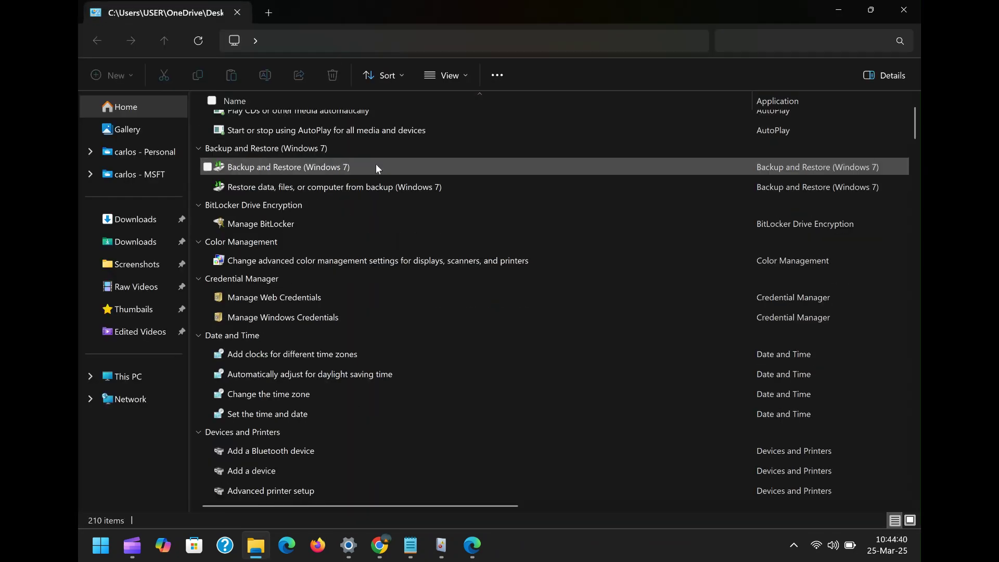
{"action": "scroll", "coordinate": [367, 214], "scroll_direction": "up", "scroll_amount": 1}
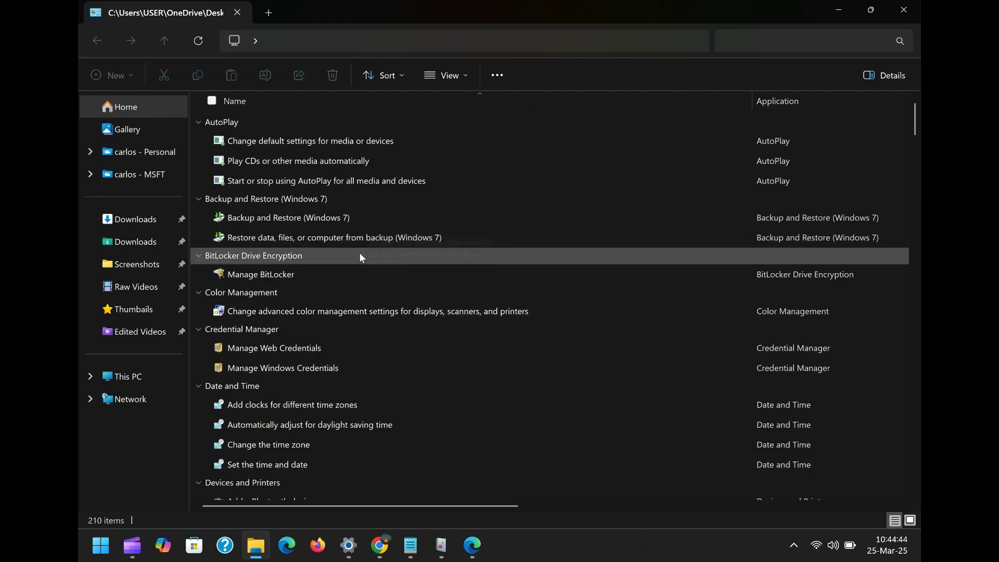
{"action": "scroll", "coordinate": [359, 258], "scroll_direction": "down", "scroll_amount": 1}
{"action": "scroll", "coordinate": [362, 290], "scroll_direction": "down", "scroll_amount": 1}
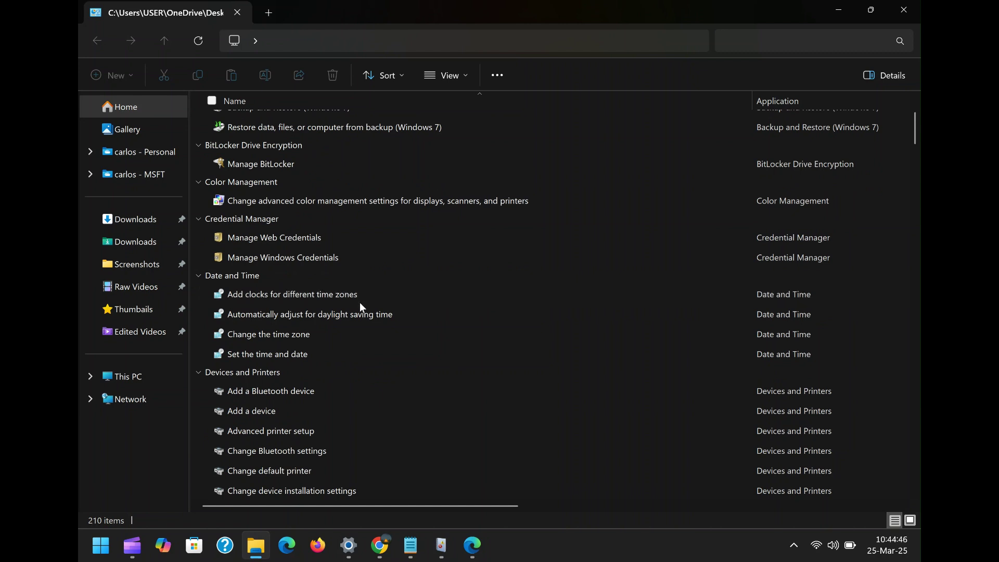
{"action": "scroll", "coordinate": [360, 304], "scroll_direction": "down", "scroll_amount": 1}
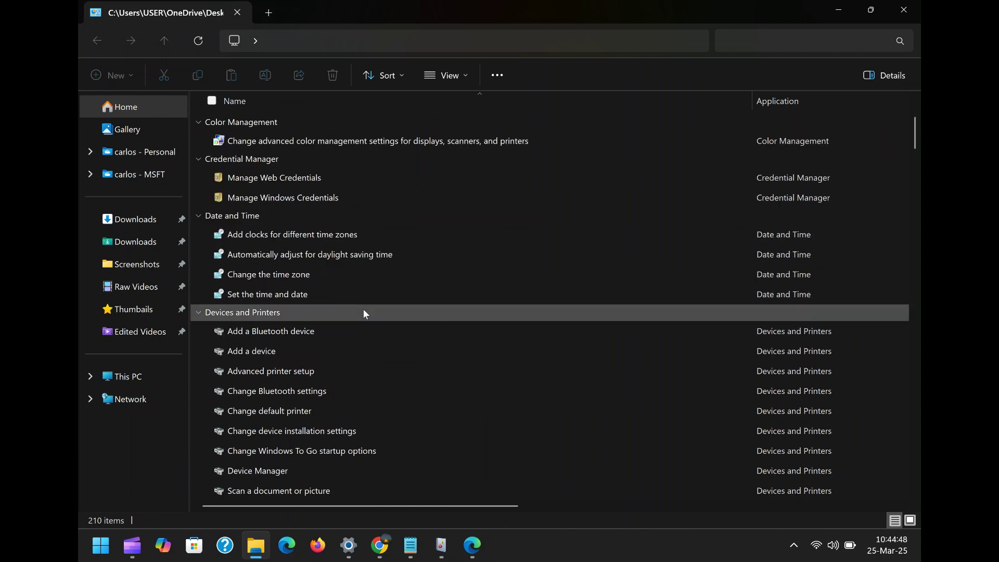
{"action": "scroll", "coordinate": [376, 325], "scroll_direction": "down", "scroll_amount": 1}
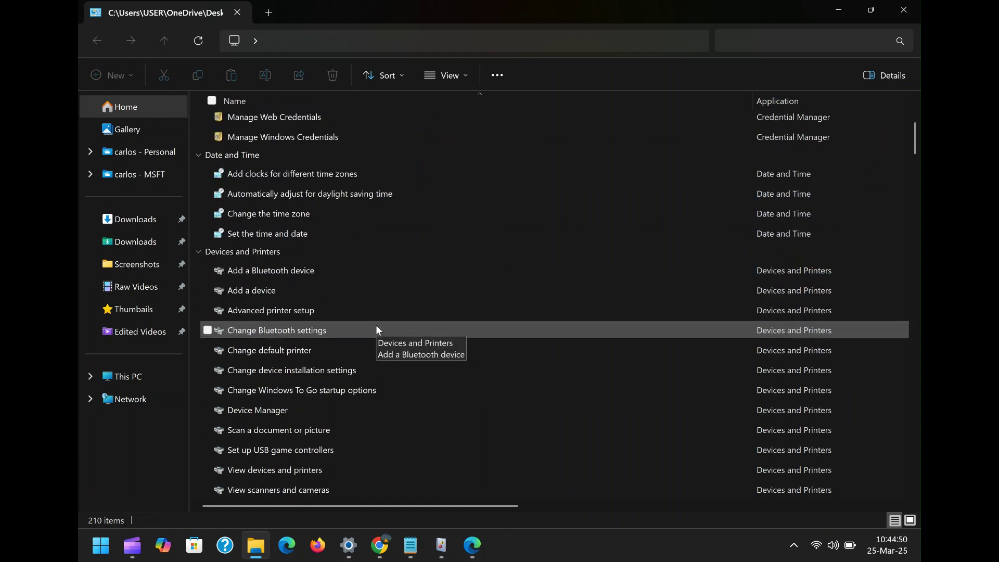
{"action": "scroll", "coordinate": [377, 330], "scroll_direction": "down", "scroll_amount": 2}
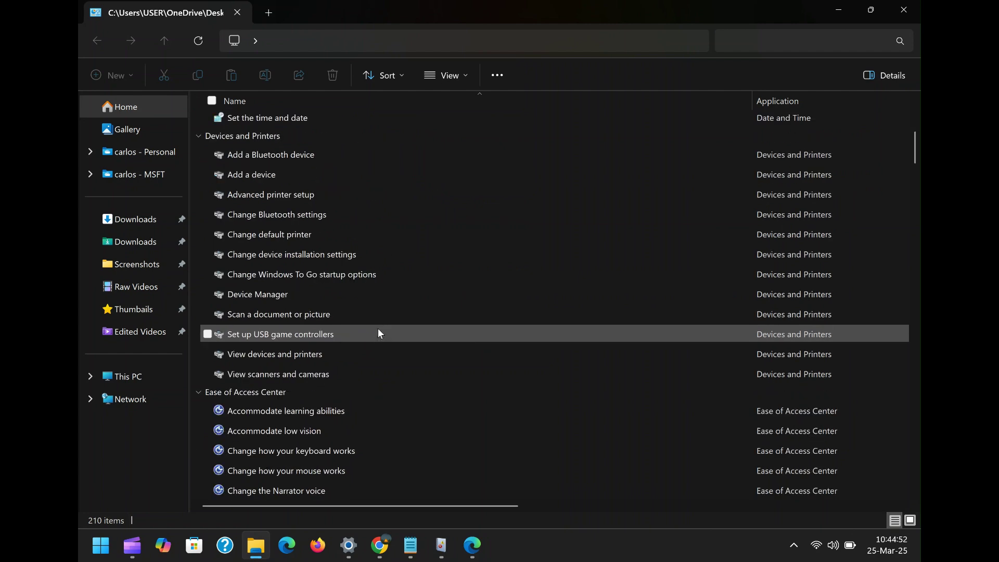
{"action": "scroll", "coordinate": [379, 334], "scroll_direction": "down", "scroll_amount": 1}
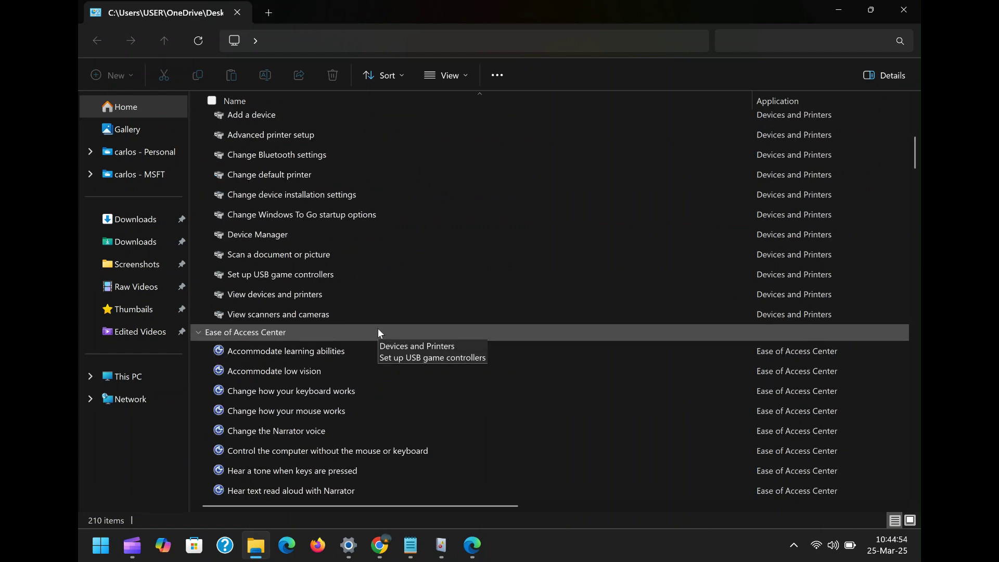
{"action": "scroll", "coordinate": [379, 333], "scroll_direction": "down", "scroll_amount": 1}
{"action": "scroll", "coordinate": [379, 334], "scroll_direction": "down", "scroll_amount": 1}
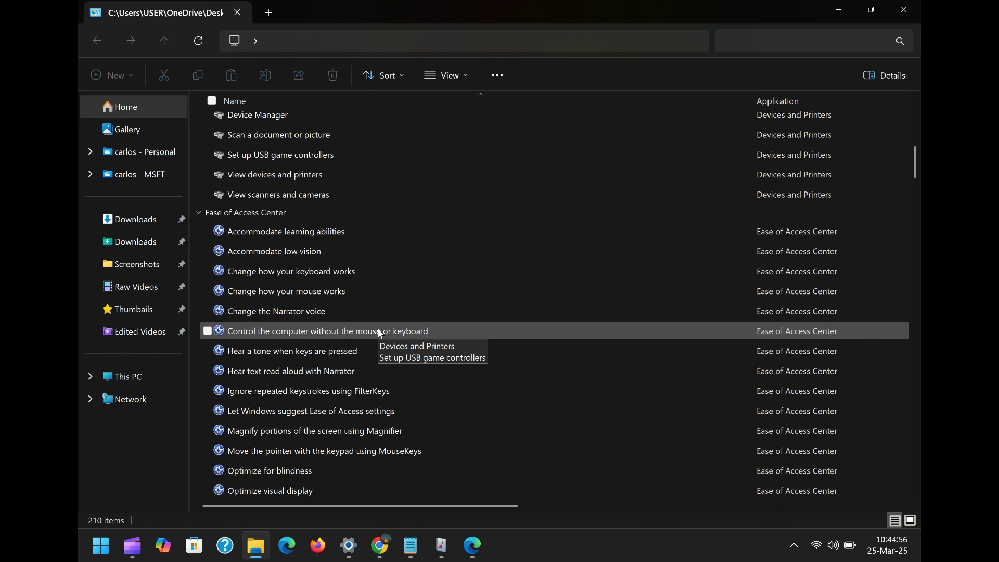
{"action": "scroll", "coordinate": [379, 330], "scroll_direction": "down", "scroll_amount": 1}
{"action": "scroll", "coordinate": [378, 329], "scroll_direction": "down", "scroll_amount": 2}
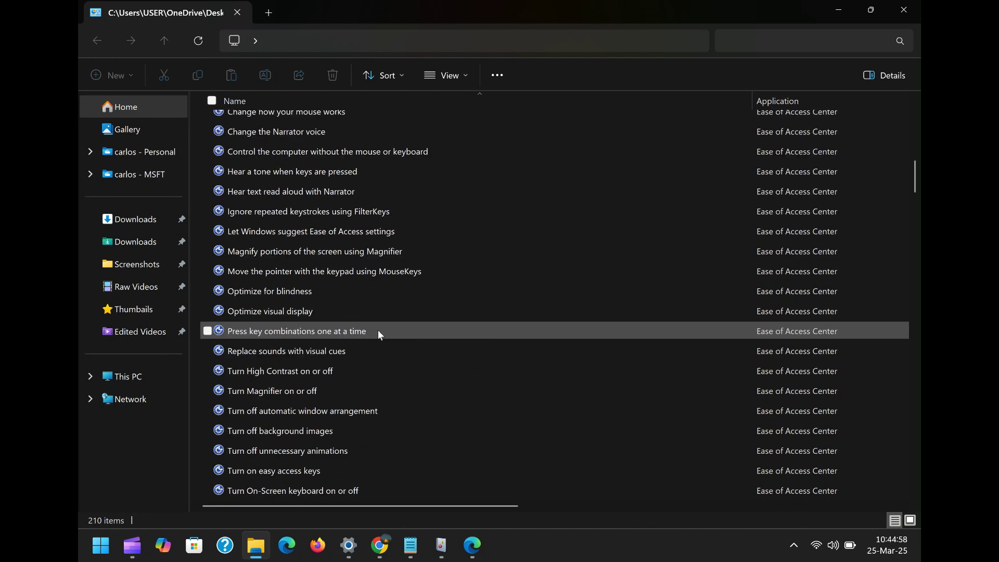
{"action": "scroll", "coordinate": [383, 345], "scroll_direction": "down", "scroll_amount": 3}
{"action": "scroll", "coordinate": [383, 344], "scroll_direction": "down", "scroll_amount": 1}
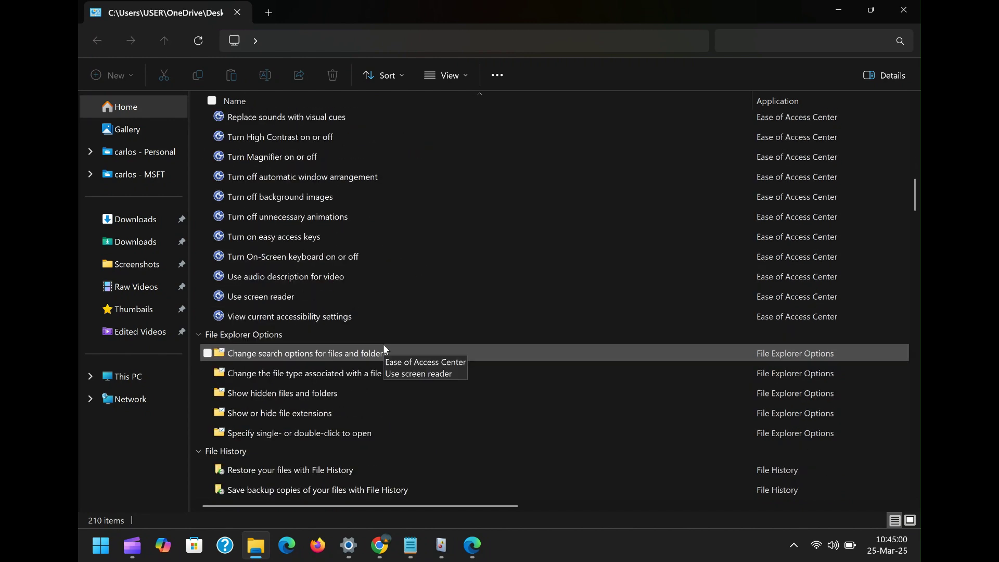
{"action": "scroll", "coordinate": [384, 347], "scroll_direction": "down", "scroll_amount": 2}
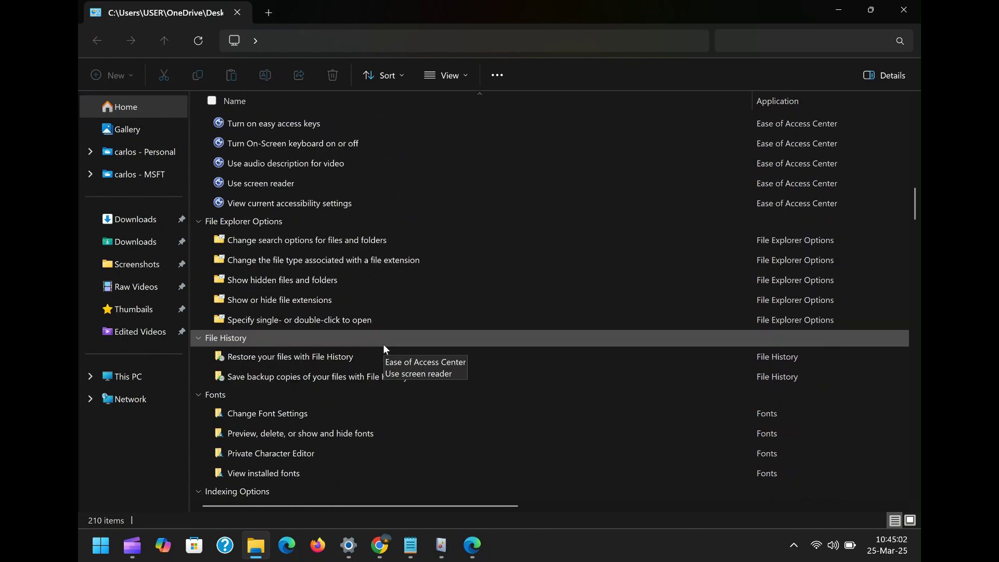
{"action": "scroll", "coordinate": [384, 346], "scroll_direction": "down", "scroll_amount": 5}
{"action": "scroll", "coordinate": [384, 346], "scroll_direction": "down", "scroll_amount": 1}
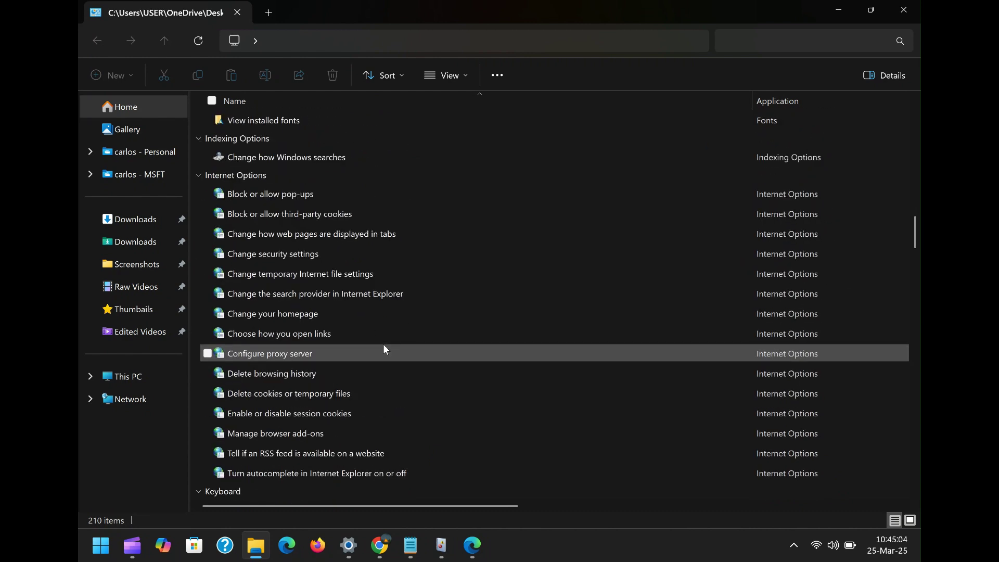
{"action": "scroll", "coordinate": [384, 346], "scroll_direction": "down", "scroll_amount": 1}
{"action": "scroll", "coordinate": [384, 347], "scroll_direction": "down", "scroll_amount": 5}
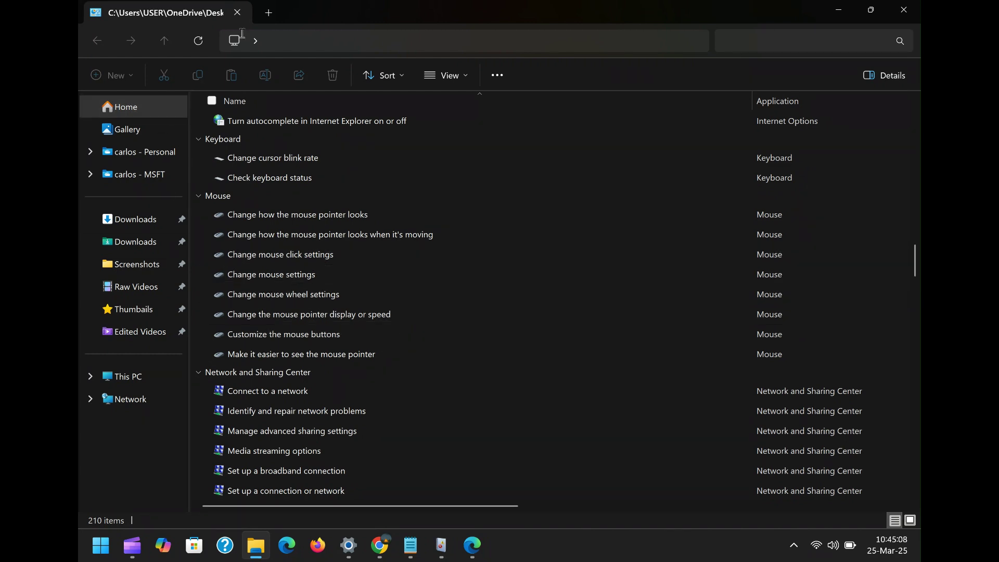
Step: Jump from the address-bar location list to the OneDrive Desktop folder
{"action": "left_click", "coordinate": [256, 41]}
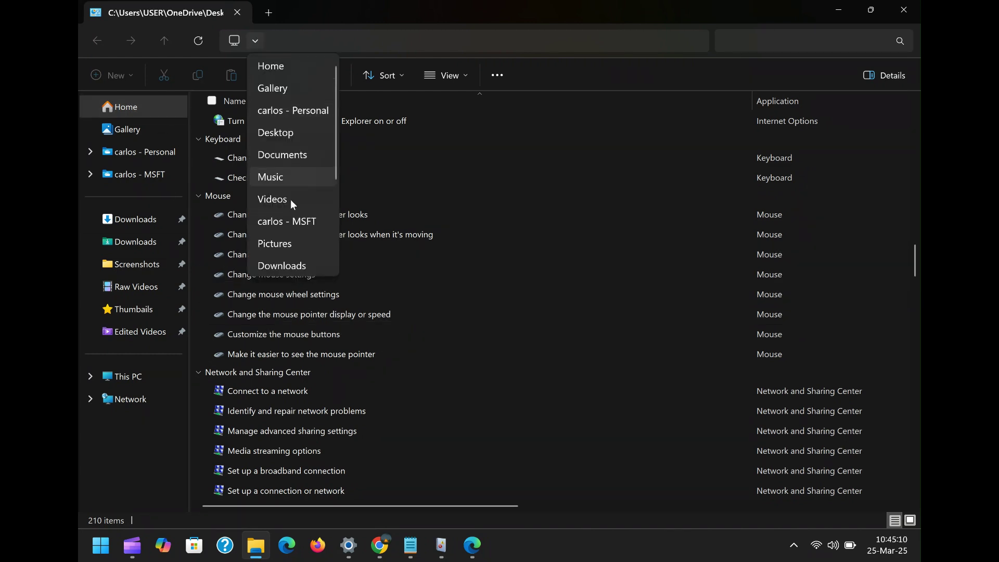
{"action": "scroll", "coordinate": [289, 235], "scroll_direction": "down", "scroll_amount": 2}
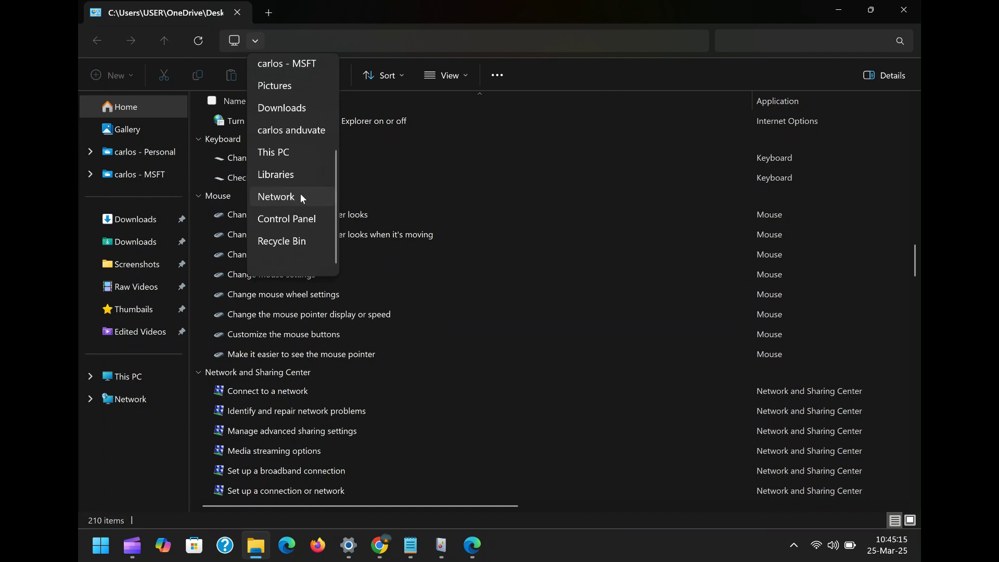
{"action": "scroll", "coordinate": [301, 197], "scroll_direction": "up", "scroll_amount": 1}
{"action": "scroll", "coordinate": [300, 196], "scroll_direction": "up", "scroll_amount": 1}
{"action": "scroll", "coordinate": [301, 195], "scroll_direction": "up", "scroll_amount": 1}
{"action": "left_click", "coordinate": [297, 139]}
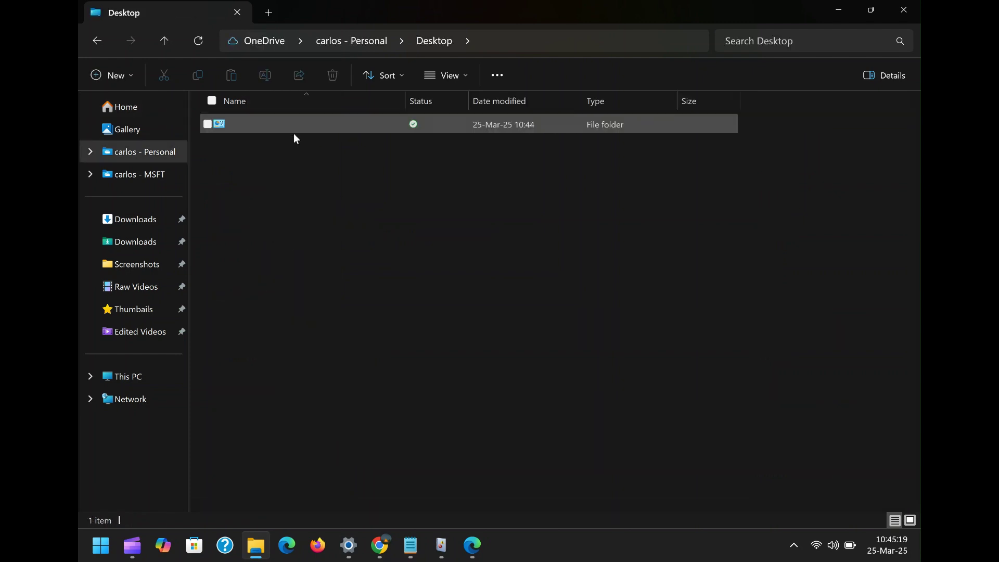
Step: Pin the God Mode folder to Quick access by dragging it to the navigation pane
{"action": "mouse_move", "coordinate": [277, 116]}
{"action": "left_mouse_down"}
{"action": "mouse_move", "coordinate": [198, 213]}
{"action": "mouse_move", "coordinate": [142, 327]}
{"action": "left_mouse_up"}
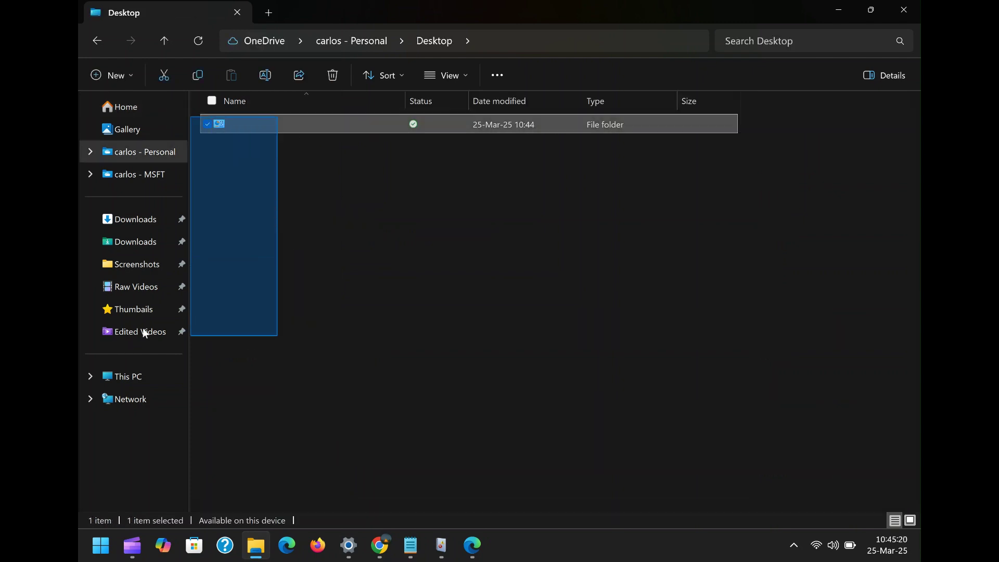
{"action": "left_click", "coordinate": [398, 232]}
{"action": "left_click", "coordinate": [280, 124]}
{"action": "left_click_drag", "start_coordinate": [280, 126], "coordinate": [120, 346]}
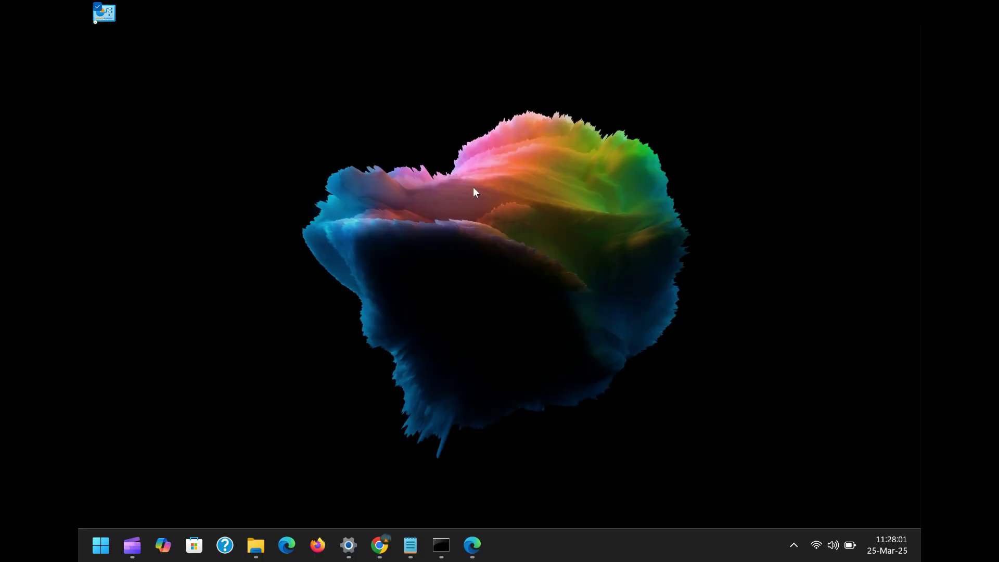
Step: Browse the clipboard history entries with Win+V, moving the panel to screen centre
{"action": "key", "text": "super+v"}
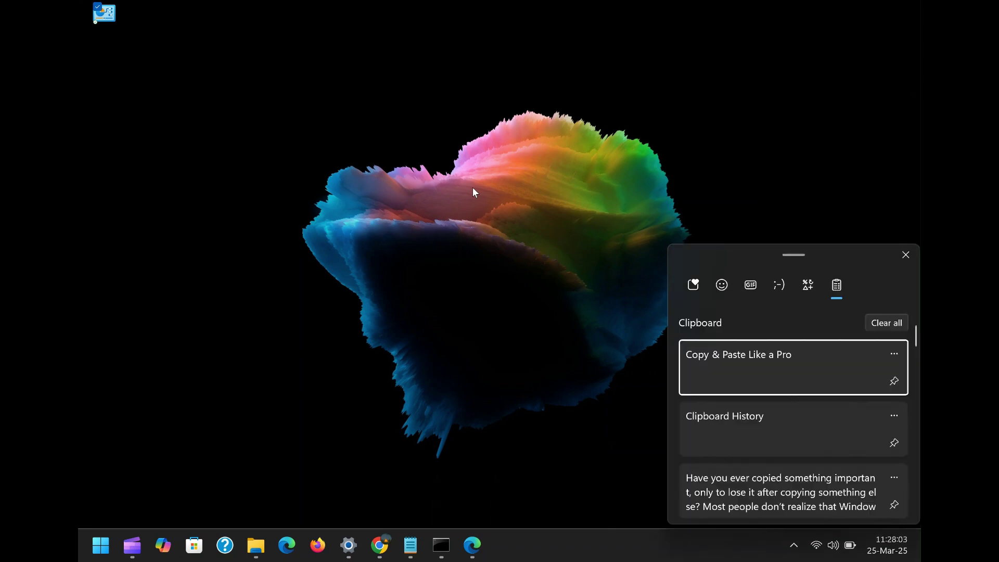
{"action": "scroll", "coordinate": [763, 355], "scroll_direction": "down", "scroll_amount": 3}
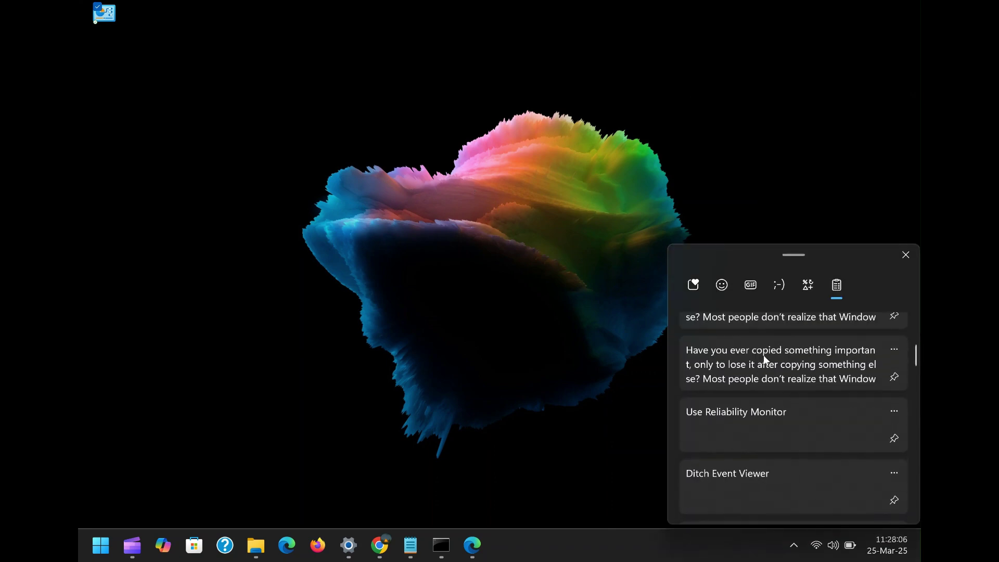
{"action": "scroll", "coordinate": [764, 364], "scroll_direction": "down", "scroll_amount": 3}
{"action": "scroll", "coordinate": [765, 367], "scroll_direction": "down", "scroll_amount": 3}
{"action": "scroll", "coordinate": [765, 367], "scroll_direction": "down", "scroll_amount": 3}
{"action": "scroll", "coordinate": [765, 368], "scroll_direction": "down", "scroll_amount": 3}
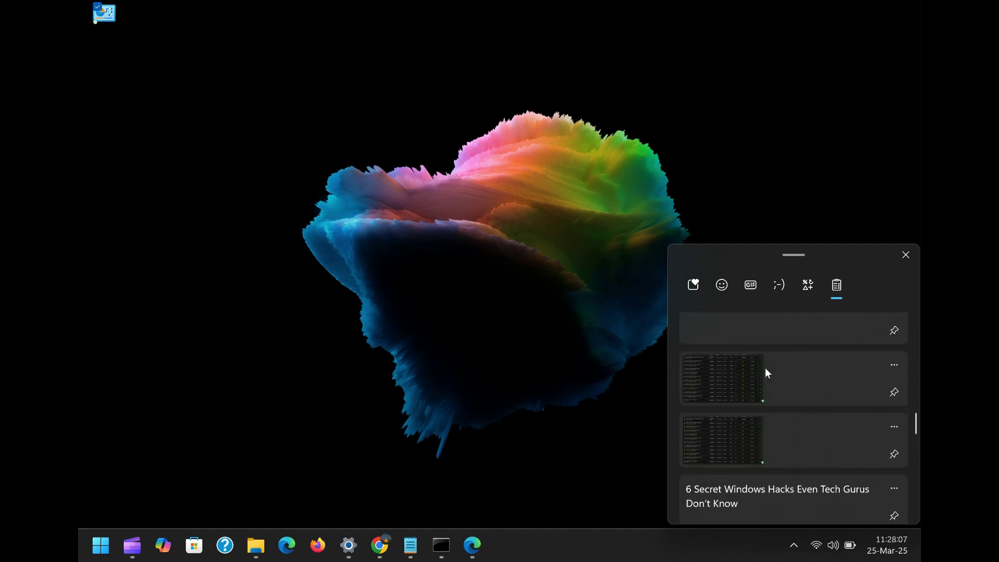
{"action": "scroll", "coordinate": [765, 368], "scroll_direction": "down", "scroll_amount": 2}
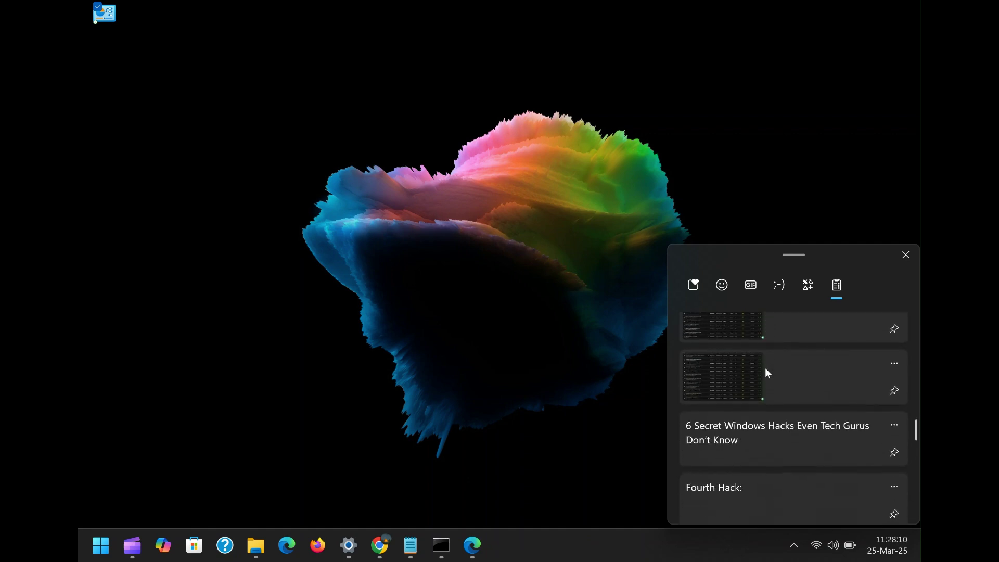
{"action": "scroll", "coordinate": [765, 367], "scroll_direction": "down", "scroll_amount": 2}
{"action": "mouse_move", "coordinate": [846, 248]}
{"action": "left_mouse_down"}
{"action": "mouse_move", "coordinate": [774, 232]}
{"action": "mouse_move", "coordinate": [562, 100]}
{"action": "left_mouse_up"}
{"action": "scroll", "coordinate": [528, 242], "scroll_direction": "down", "scroll_amount": 3}
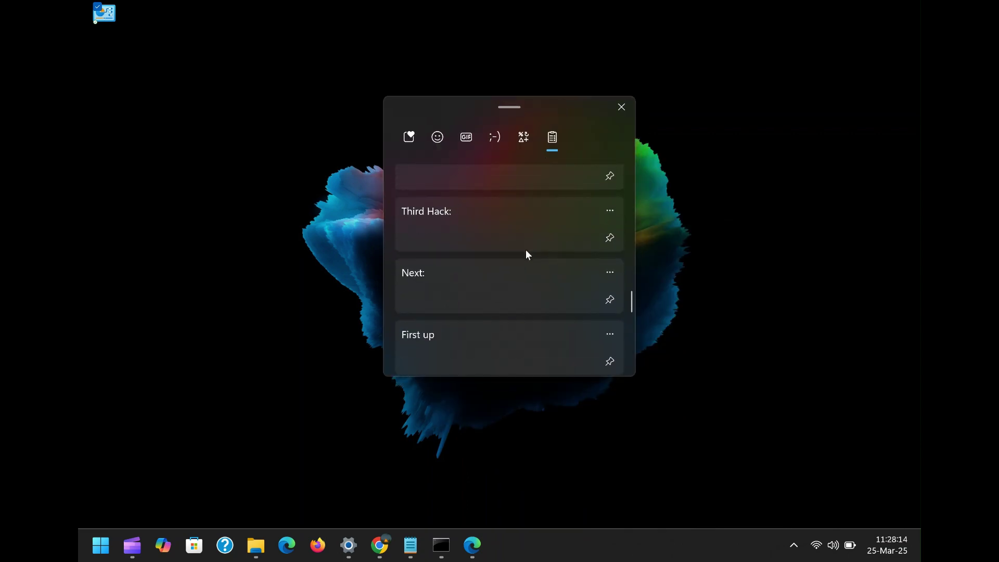
{"action": "scroll", "coordinate": [525, 247], "scroll_direction": "down", "scroll_amount": 3}
{"action": "scroll", "coordinate": [518, 242], "scroll_direction": "down", "scroll_amount": 5}
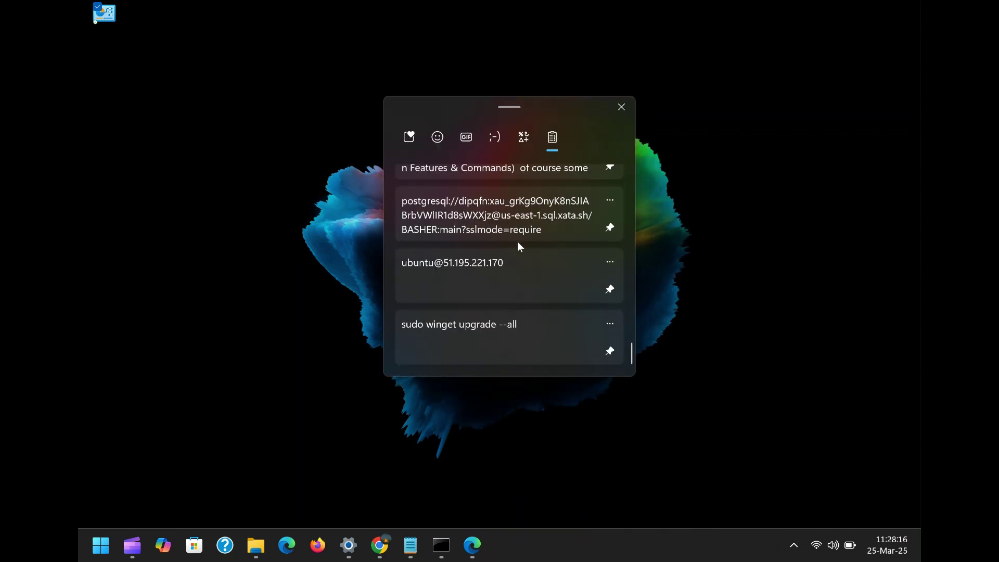
{"action": "scroll", "coordinate": [527, 280], "scroll_direction": "up", "scroll_amount": 5}
{"action": "scroll", "coordinate": [528, 280], "scroll_direction": "up", "scroll_amount": 5}
{"action": "scroll", "coordinate": [528, 280], "scroll_direction": "up", "scroll_amount": 5}
{"action": "scroll", "coordinate": [528, 280], "scroll_direction": "down", "scroll_amount": 1}
{"action": "scroll", "coordinate": [528, 280], "scroll_direction": "up", "scroll_amount": 2}
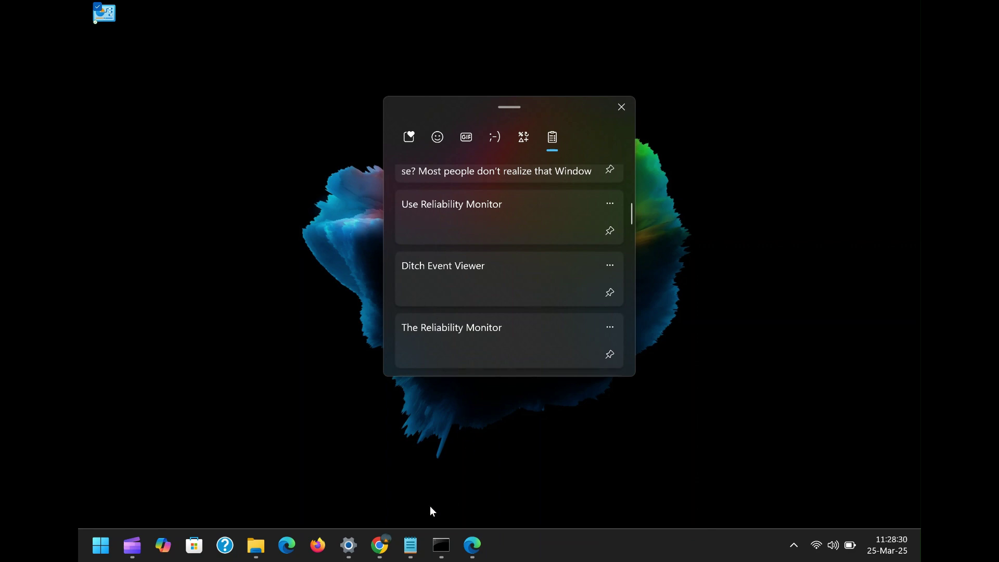
Step: Close clipboard history and start a new blank Untitled tab in Notepad
{"action": "left_click", "coordinate": [412, 544]}
{"action": "left_click", "coordinate": [412, 544]}
{"action": "left_click", "coordinate": [788, 13]}
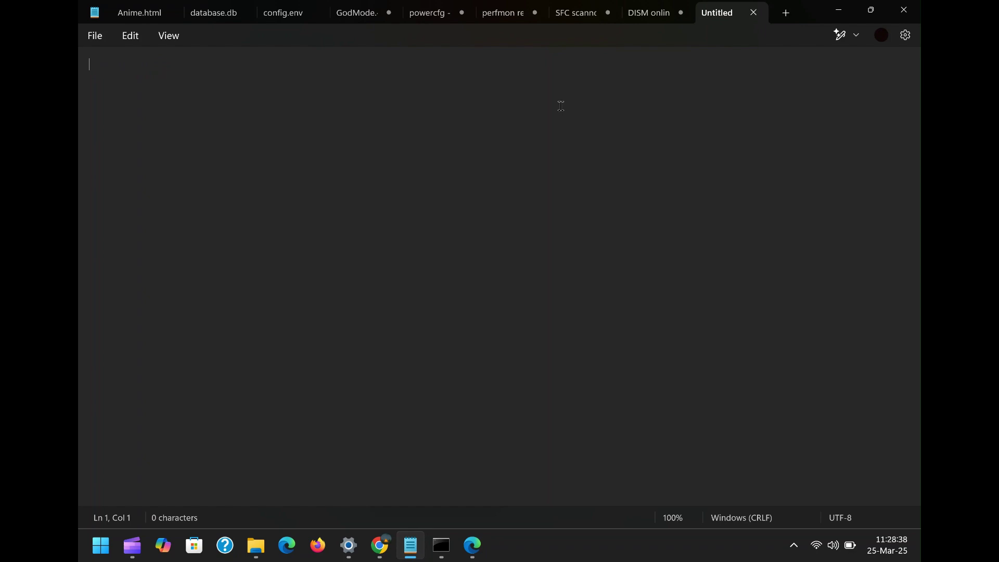
{"action": "left_click", "coordinate": [100, 545]}
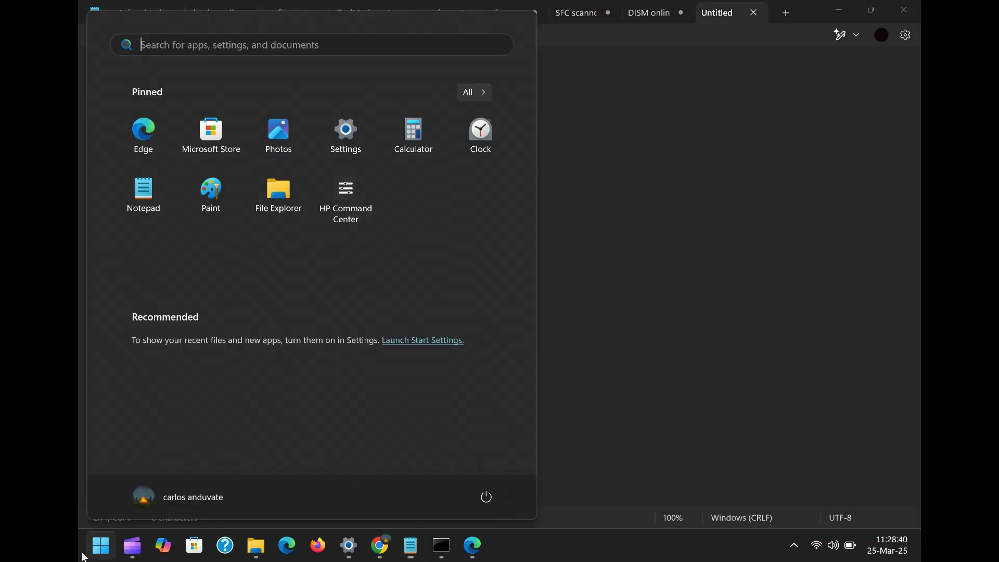
{"action": "type", "text": "clip"}
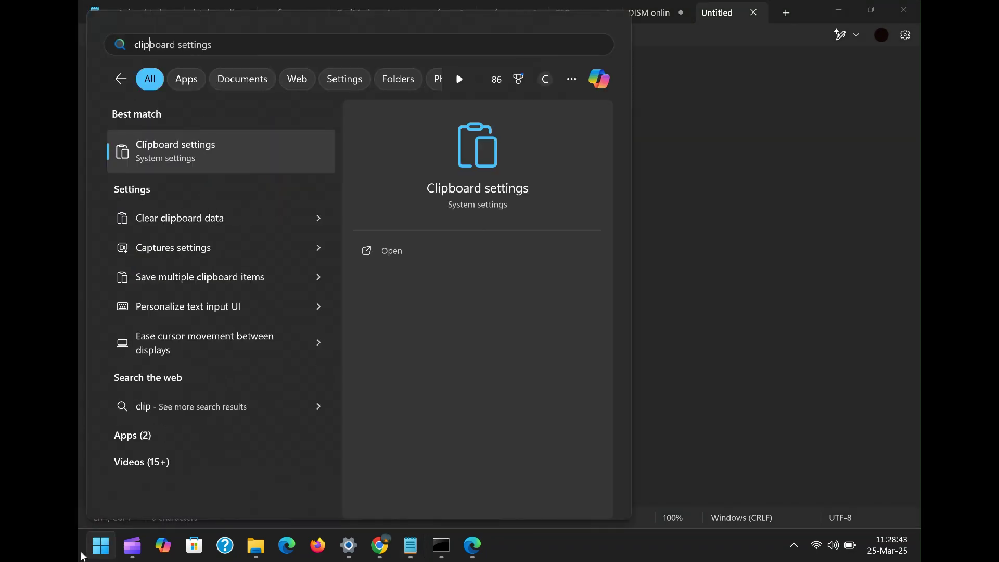
{"action": "left_click", "coordinate": [432, 250]}
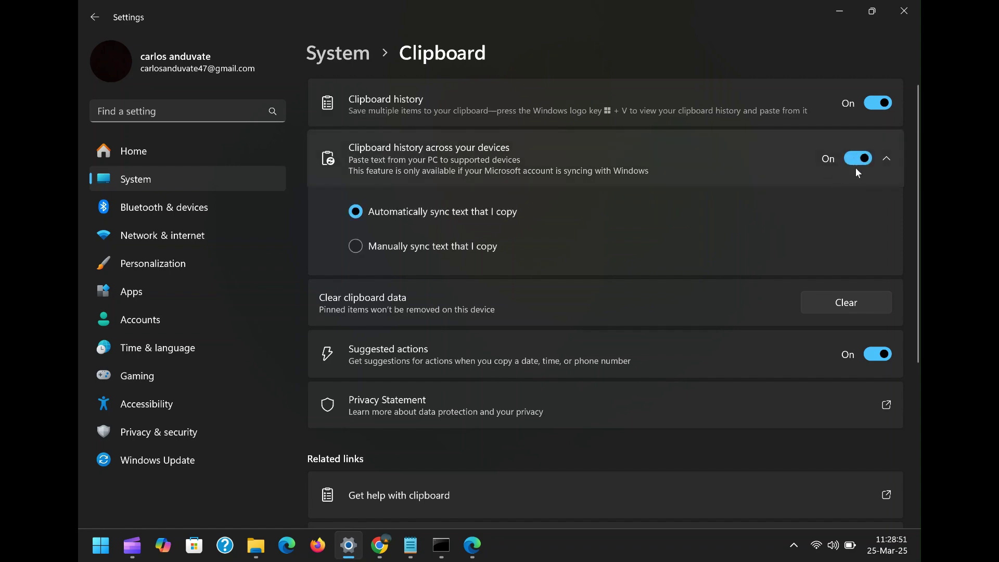
{"action": "left_click", "coordinate": [885, 159]}
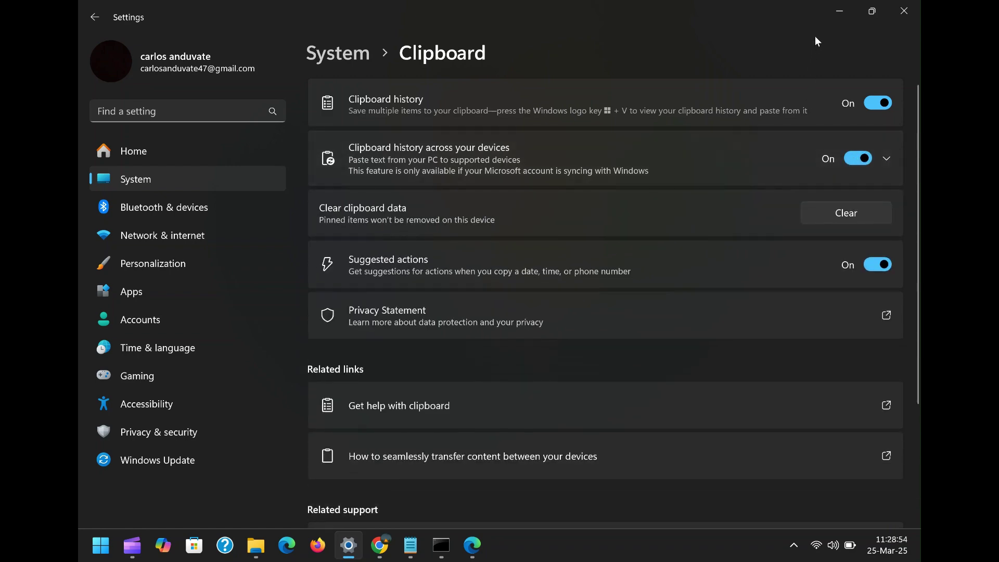
{"action": "key", "text": "alt+Tab"}
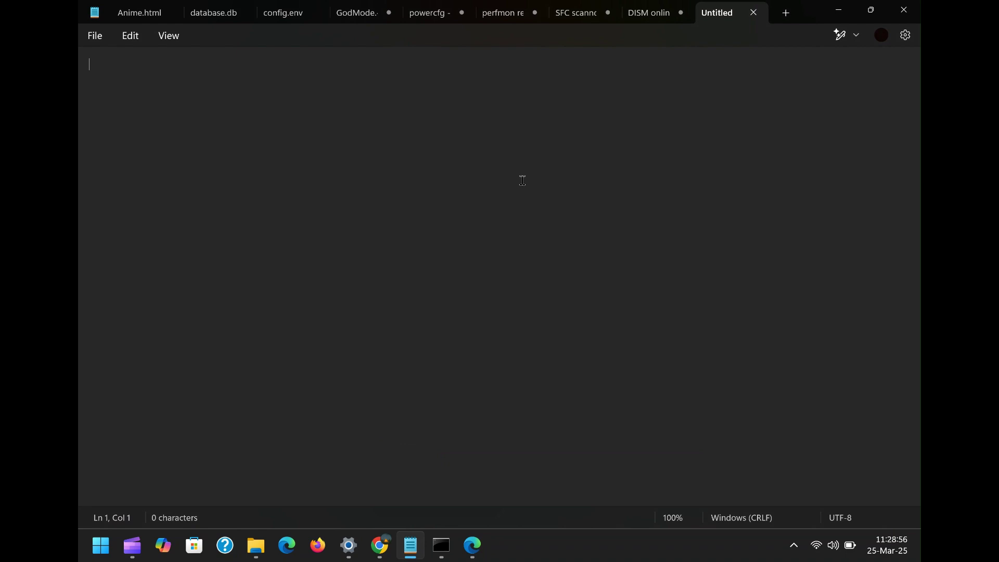
Step: Pin 'Copy & Paste Like a Pro' in clipboard history and paste it and 'Clipboard History' into Notepad
{"action": "key", "text": "super+v"}
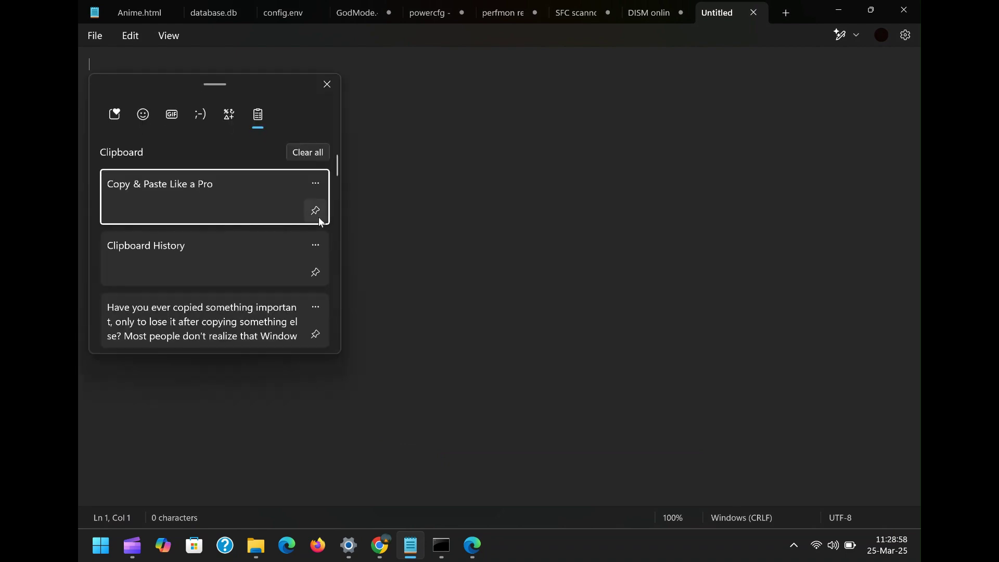
{"action": "left_click", "coordinate": [316, 210]}
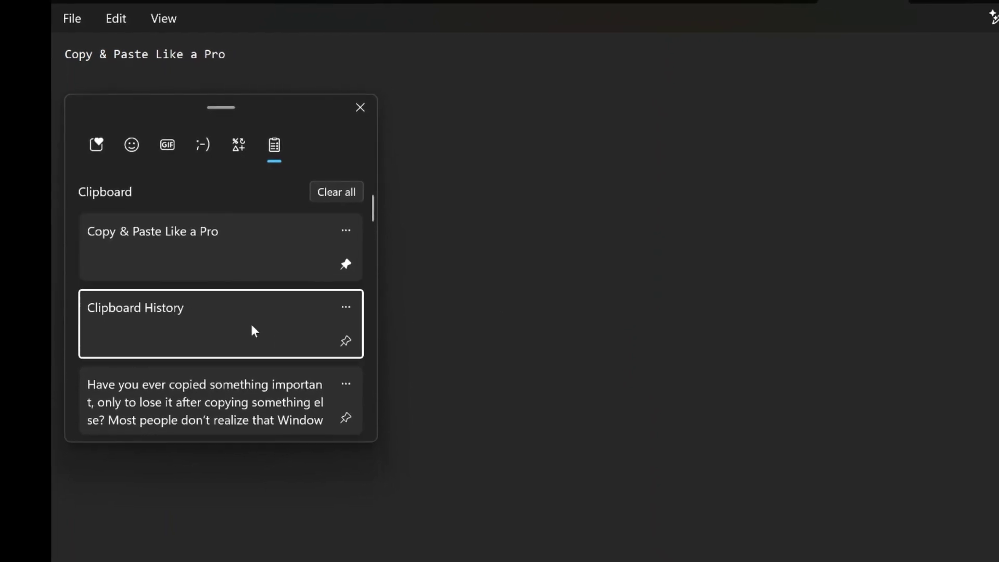
{"action": "left_click", "coordinate": [250, 328]}
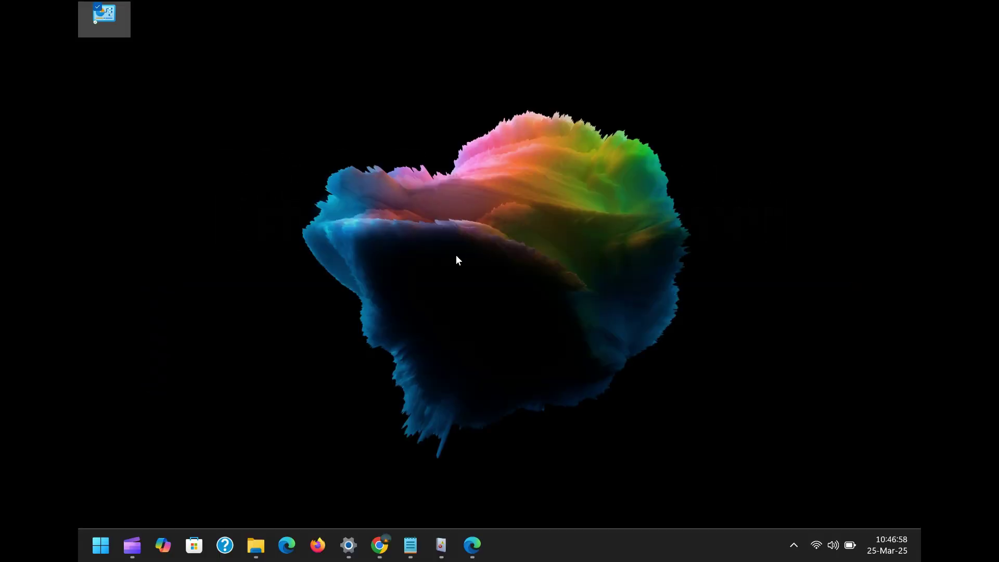
Step: Scroll through Event Viewer's Windows Logs > System events, then close Event Viewer
{"action": "left_click", "coordinate": [441, 545]}
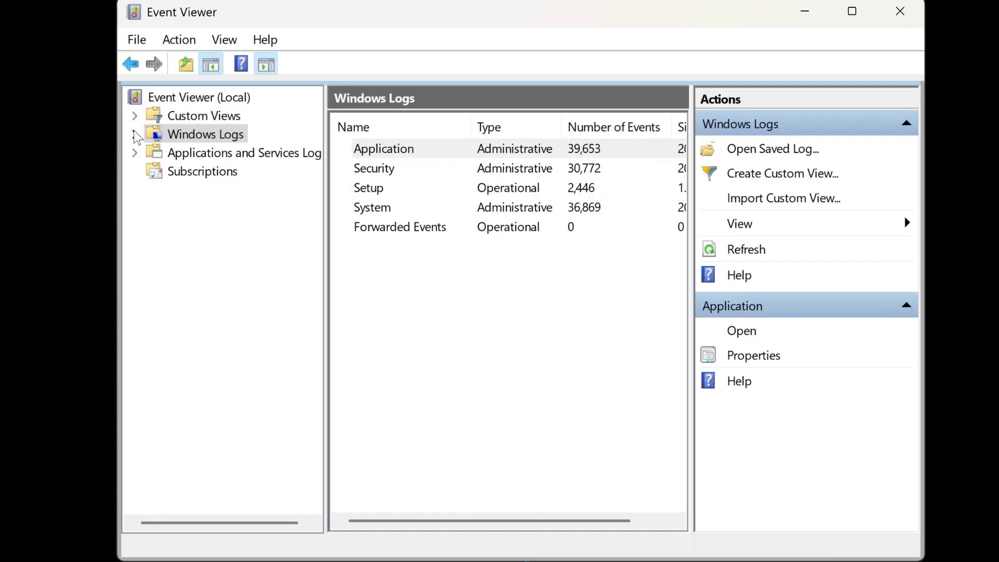
{"action": "left_click", "coordinate": [134, 134]}
{"action": "left_click", "coordinate": [210, 211]}
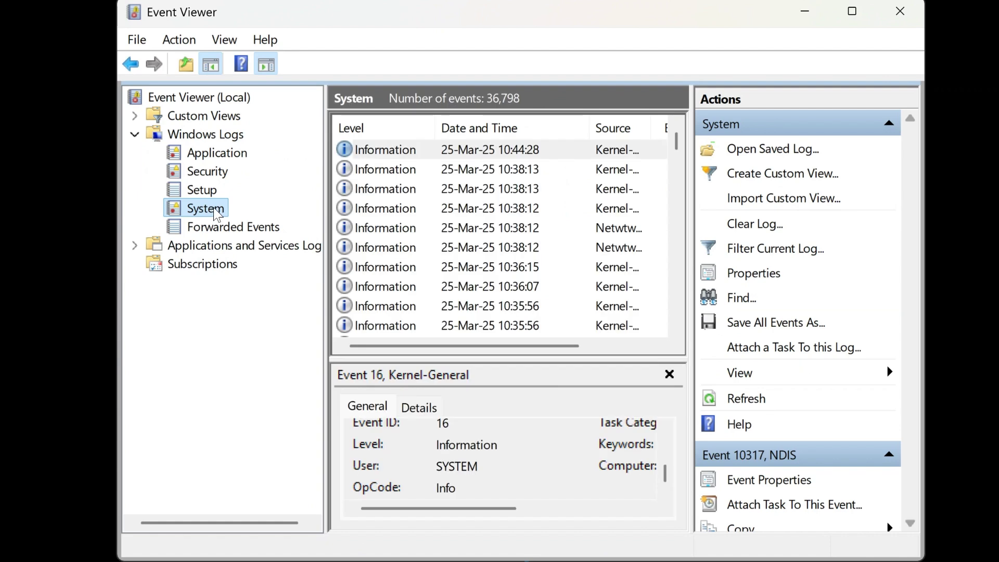
{"action": "scroll", "coordinate": [518, 237], "scroll_direction": "down", "scroll_amount": 2}
{"action": "scroll", "coordinate": [518, 236], "scroll_direction": "down", "scroll_amount": 2}
{"action": "scroll", "coordinate": [518, 237], "scroll_direction": "down", "scroll_amount": 5}
{"action": "scroll", "coordinate": [515, 232], "scroll_direction": "down", "scroll_amount": 5}
{"action": "scroll", "coordinate": [510, 223], "scroll_direction": "down", "scroll_amount": 5}
{"action": "scroll", "coordinate": [505, 216], "scroll_direction": "down", "scroll_amount": 3}
{"action": "scroll", "coordinate": [505, 216], "scroll_direction": "down", "scroll_amount": 4}
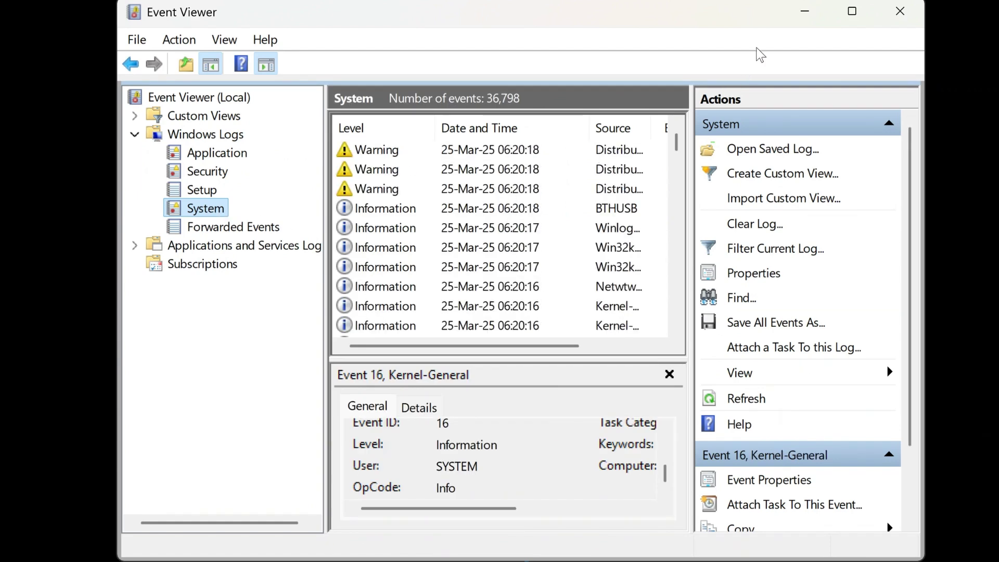
{"action": "scroll", "coordinate": [544, 231], "scroll_direction": "down", "scroll_amount": 5}
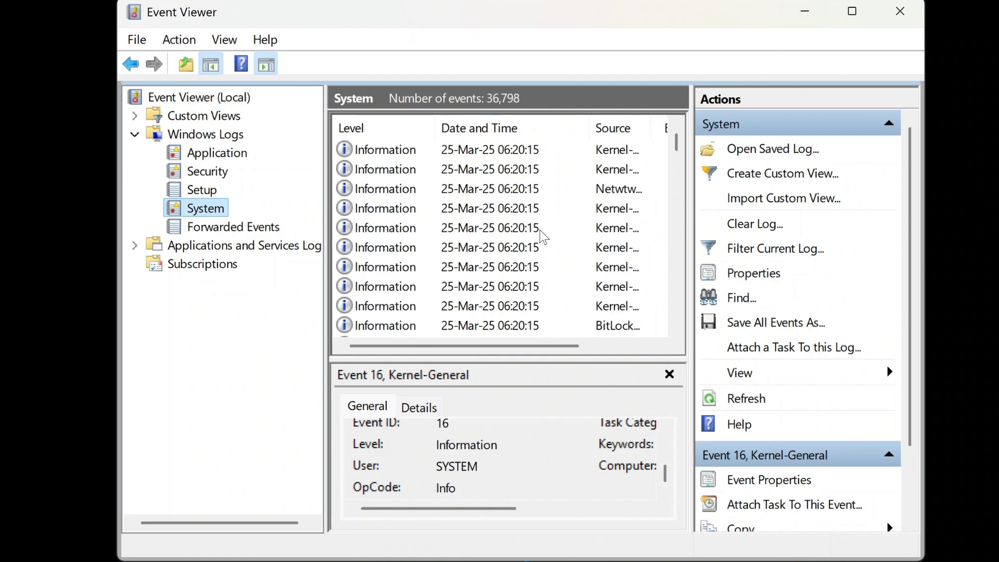
{"action": "scroll", "coordinate": [538, 229], "scroll_direction": "up", "scroll_amount": 2}
{"action": "scroll", "coordinate": [533, 228], "scroll_direction": "up", "scroll_amount": 1}
{"action": "scroll", "coordinate": [534, 228], "scroll_direction": "down", "scroll_amount": 1}
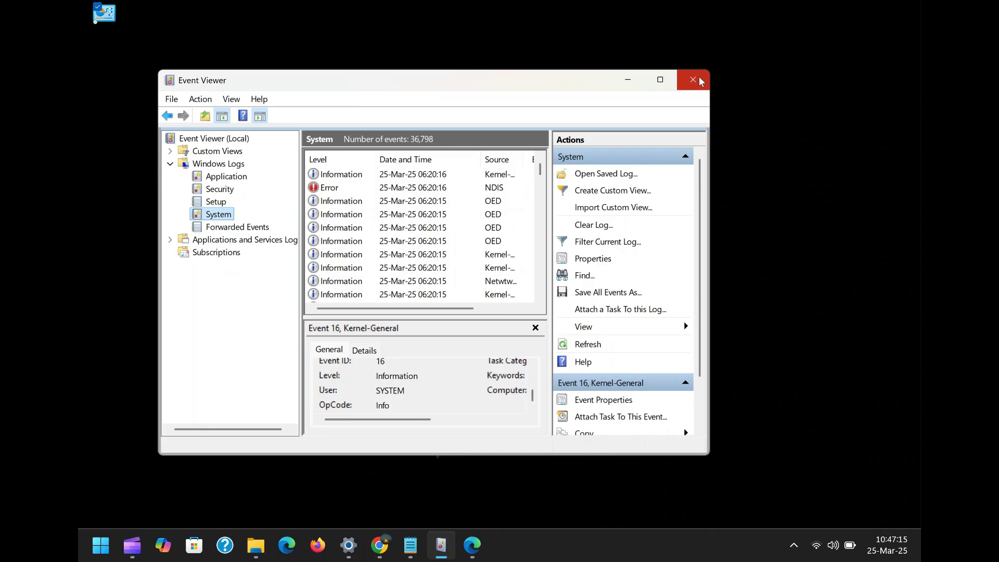
{"action": "left_click", "coordinate": [911, 10]}
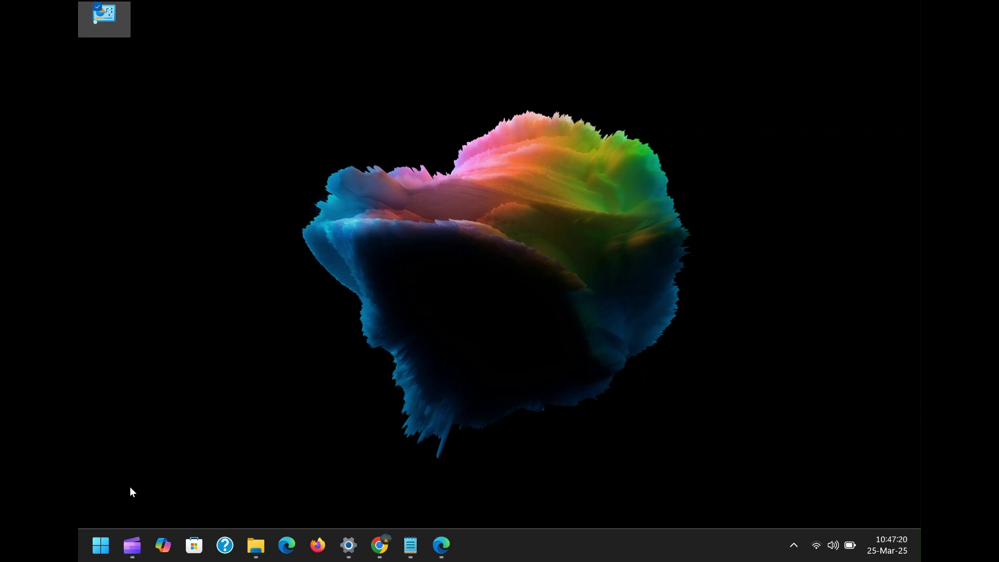
Step: Open the Run box and copy the 'perfmon /rel' line from the Notepad notes
{"action": "key", "text": "super+r"}
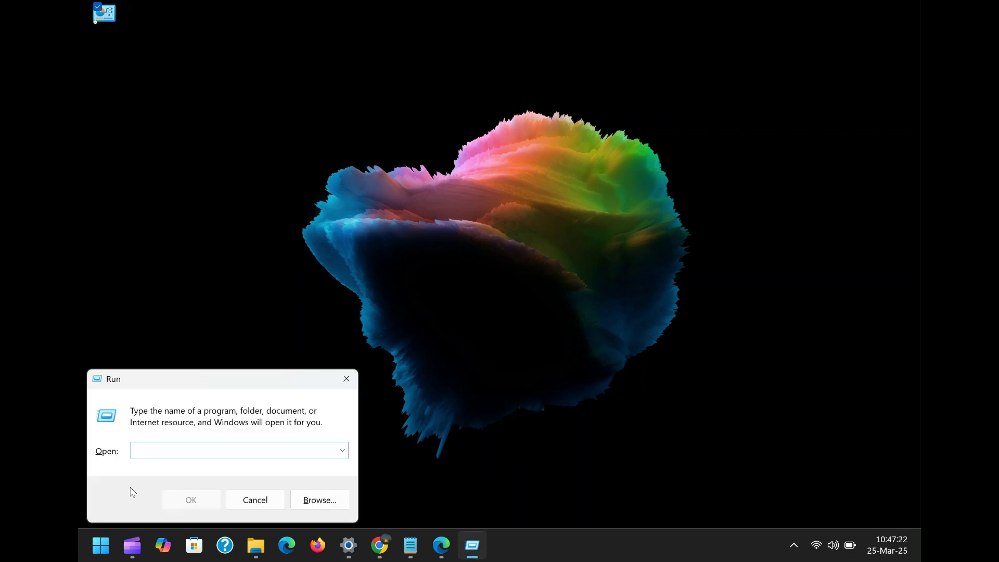
{"action": "left_click", "coordinate": [410, 549]}
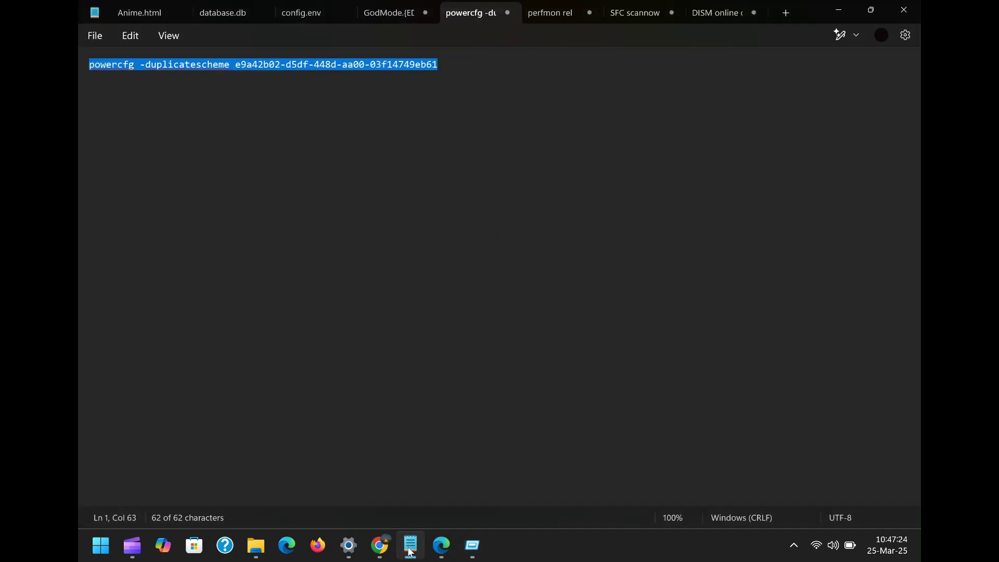
{"action": "left_click", "coordinate": [551, 12]}
{"action": "double_click", "coordinate": [113, 67]}
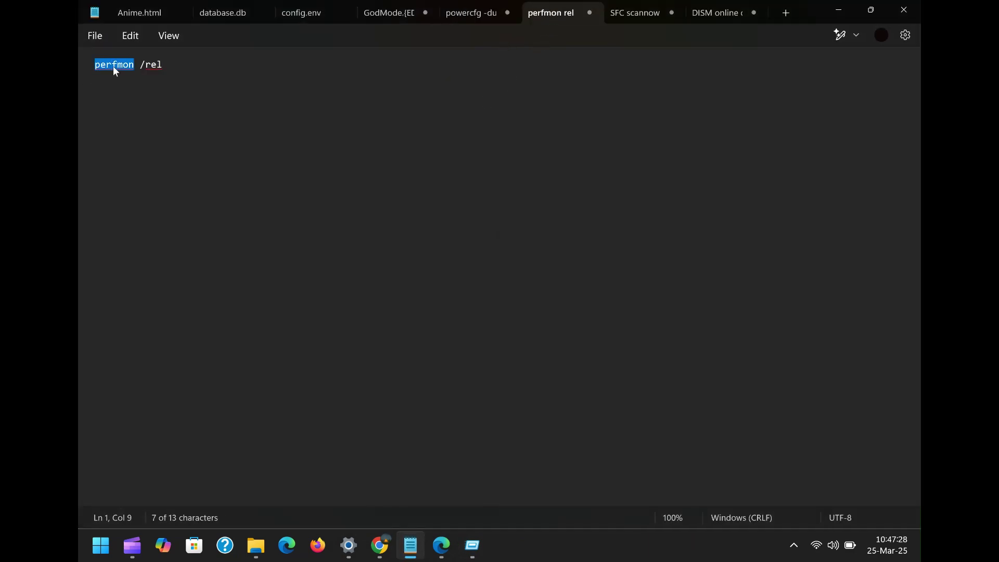
{"action": "triple_click", "coordinate": [114, 67]}
{"action": "right_click", "coordinate": [114, 67]}
{"action": "left_click", "coordinate": [172, 139]}
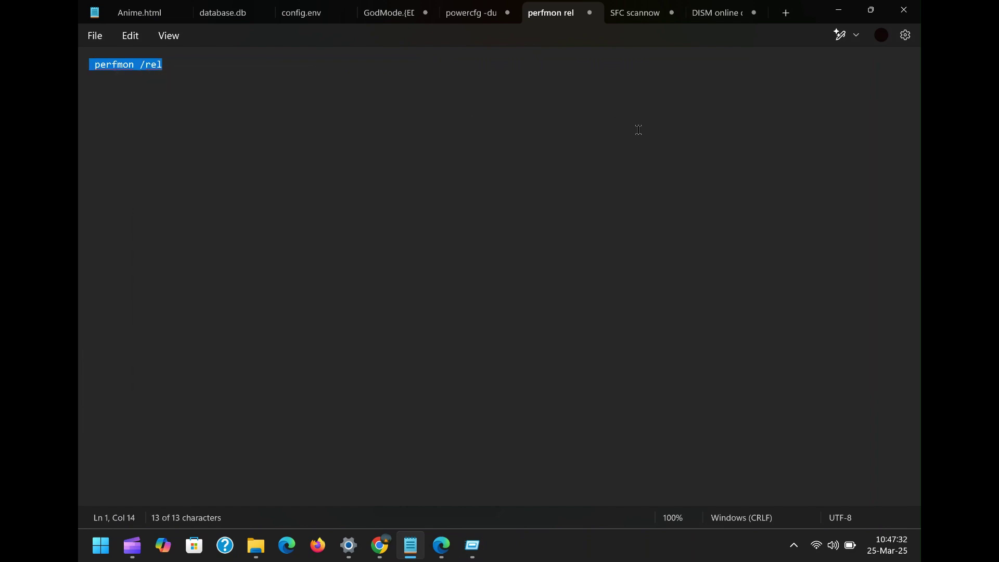
Step: Paste 'perfmon /rel' into the Run box and run it to launch Reliability Monitor
{"action": "left_click", "coordinate": [839, 10]}
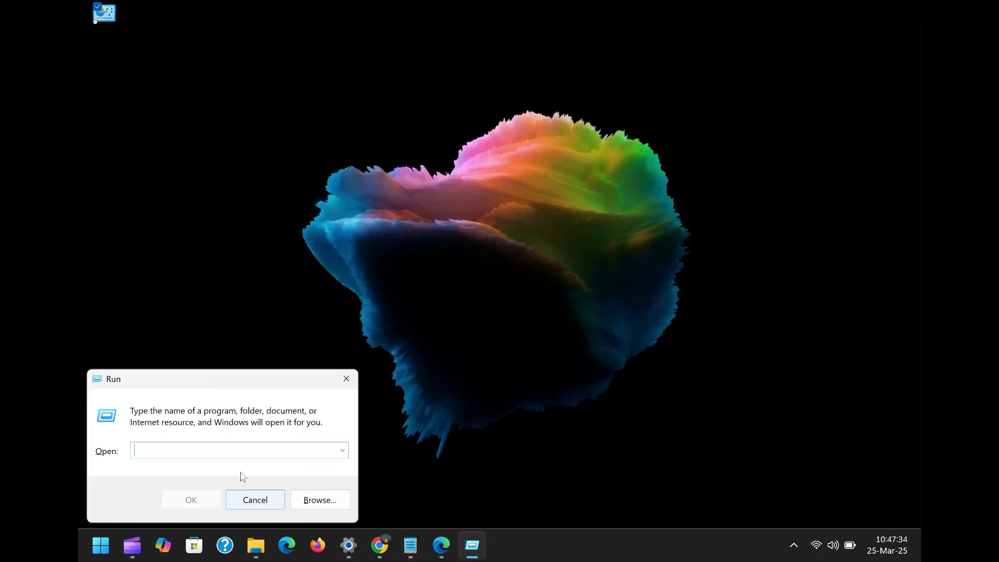
{"action": "right_click", "coordinate": [245, 448]}
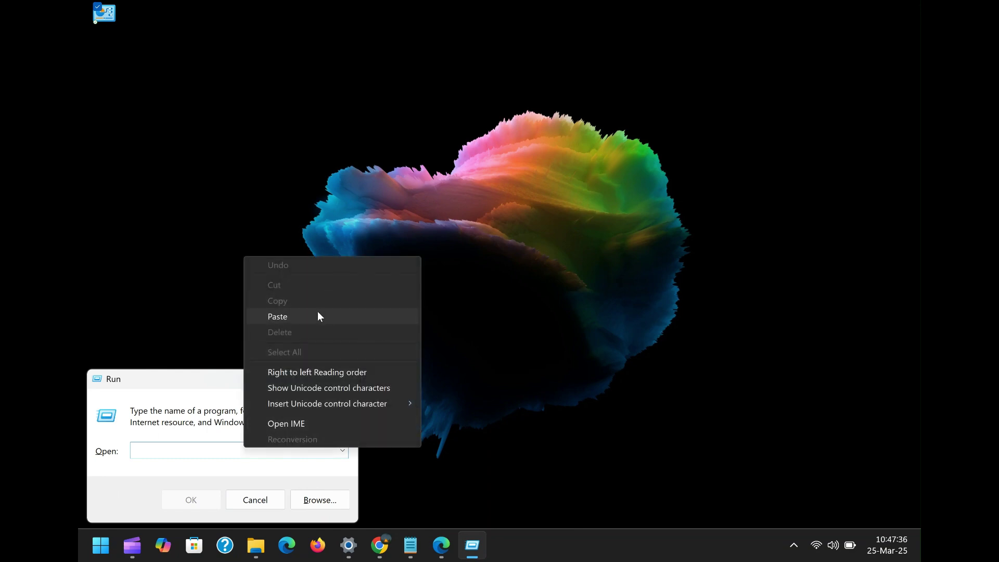
{"action": "left_click", "coordinate": [318, 316]}
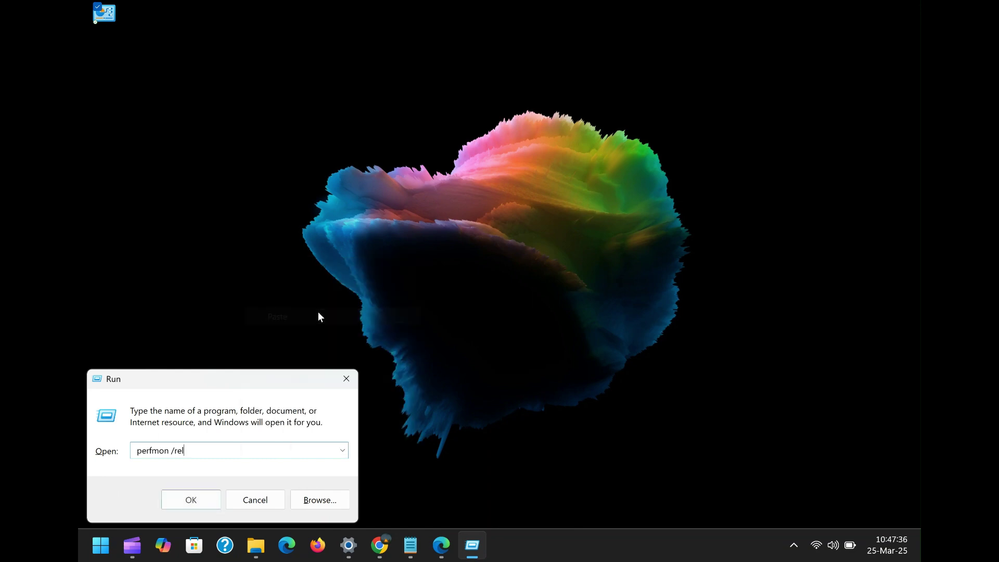
{"action": "left_click", "coordinate": [191, 499]}
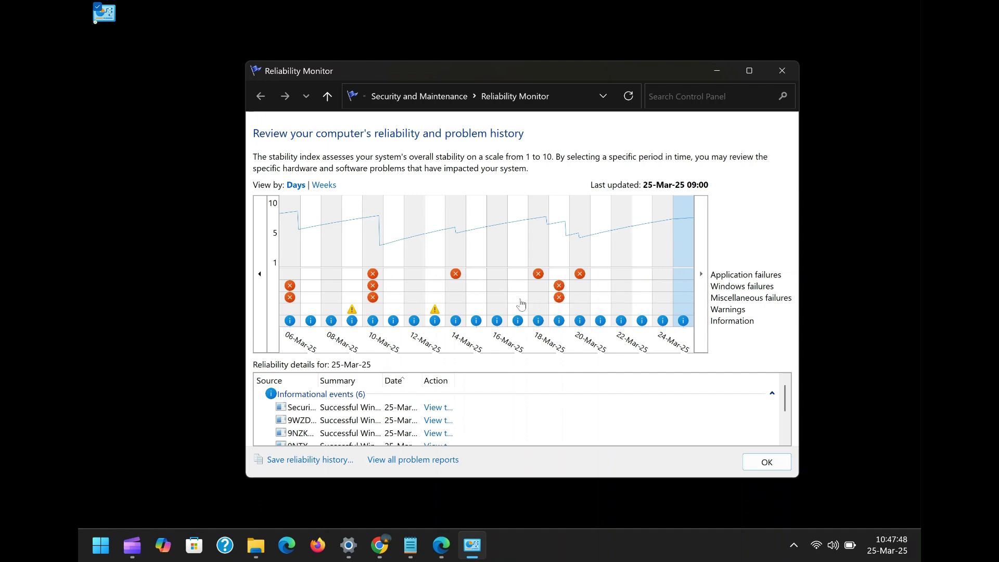
Step: View the technical details of the 25-Mar-25 CrossDevice update, then return to the reliability chart
{"action": "scroll", "coordinate": [554, 404], "scroll_direction": "down", "scroll_amount": 2}
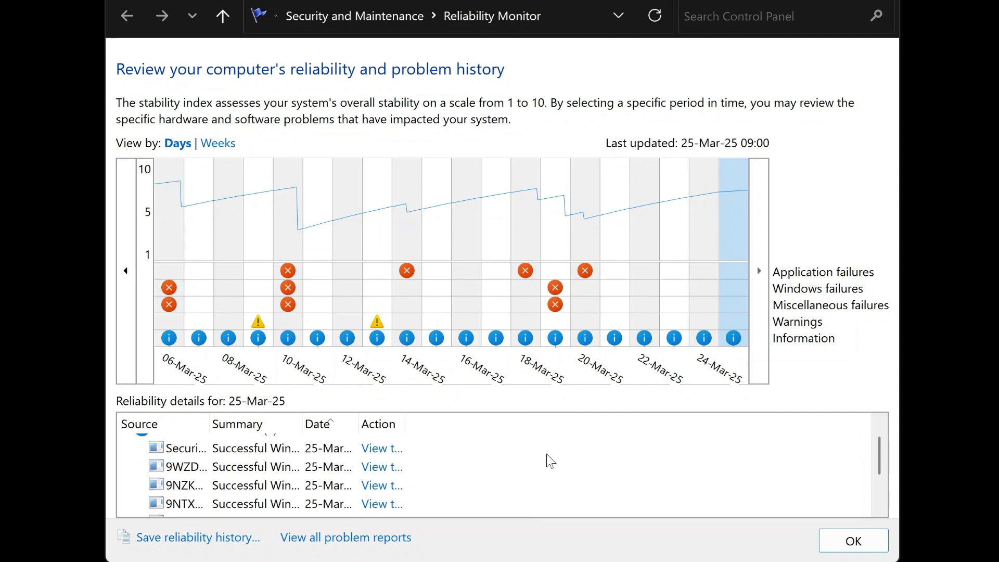
{"action": "scroll", "coordinate": [551, 461], "scroll_direction": "down", "scroll_amount": 1}
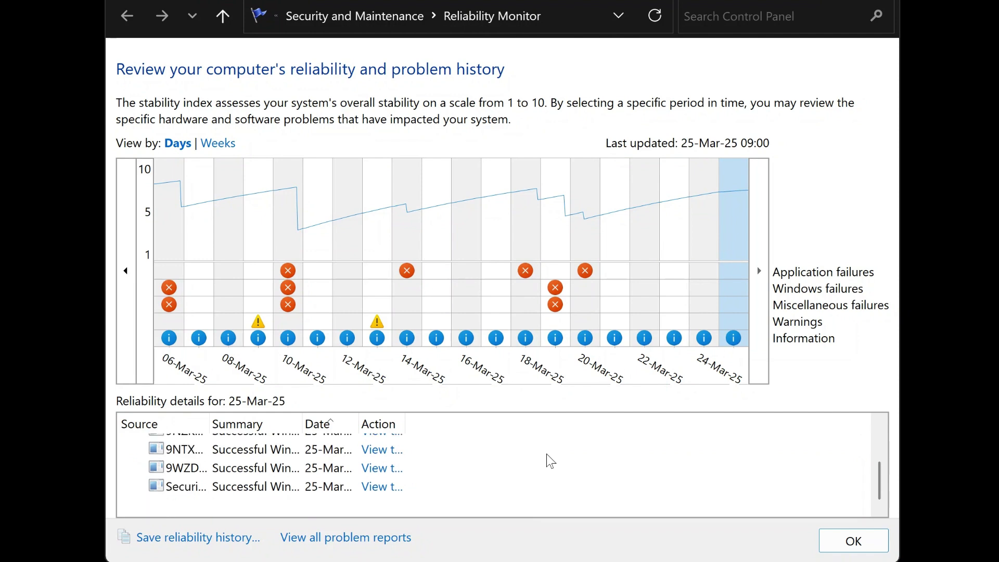
{"action": "mouse_move", "coordinate": [380, 450]}
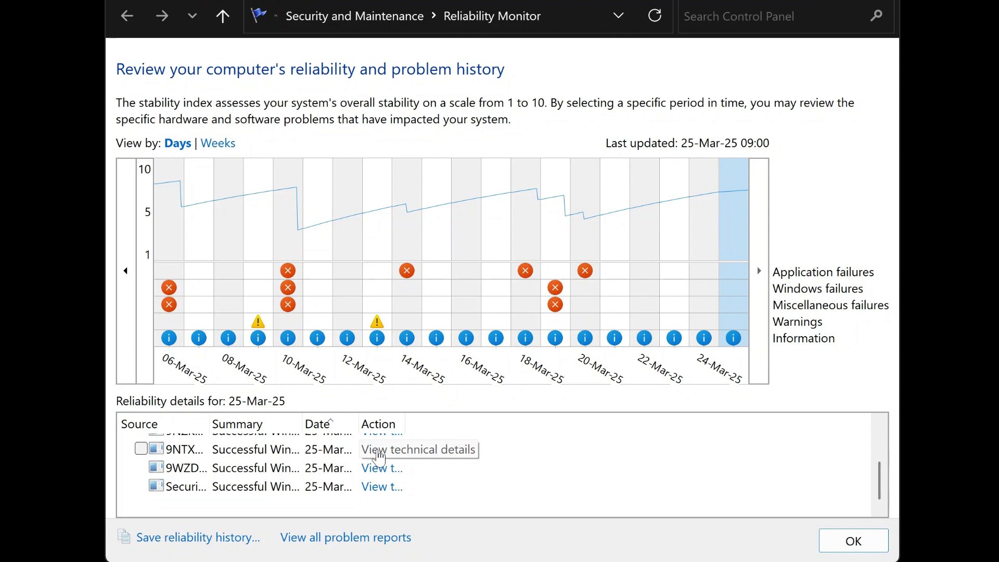
{"action": "left_click", "coordinate": [379, 453]}
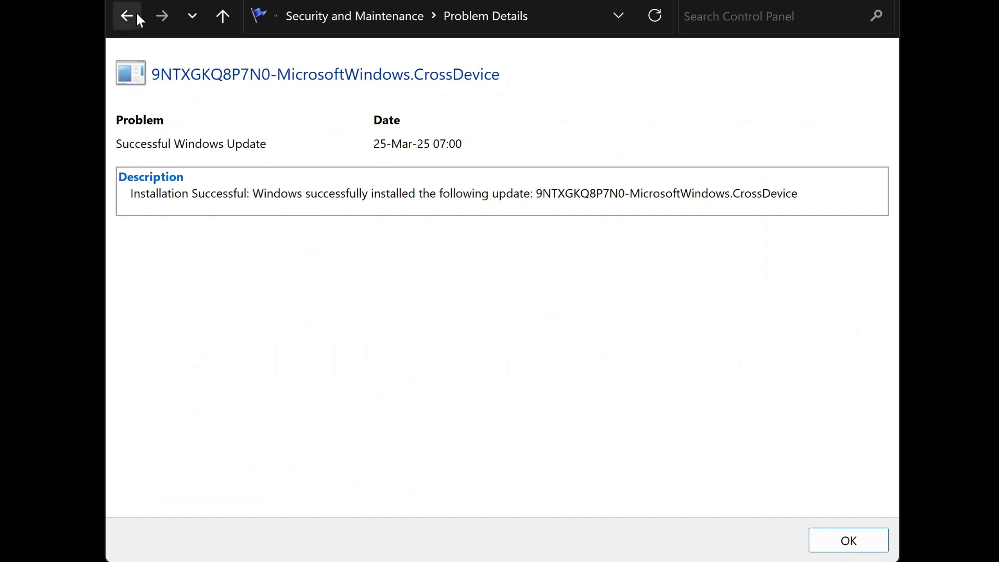
{"action": "left_click", "coordinate": [123, 3]}
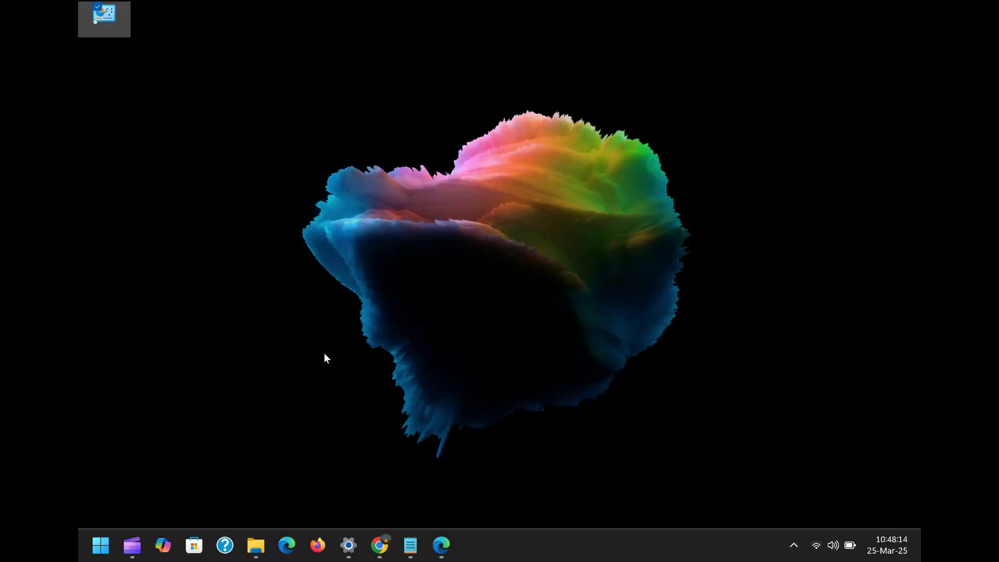
Step: Switch to Desktop 1 from Task View, then cycle through the virtual desktops with Win+Ctrl+arrows
{"action": "key", "text": "super+Tab"}
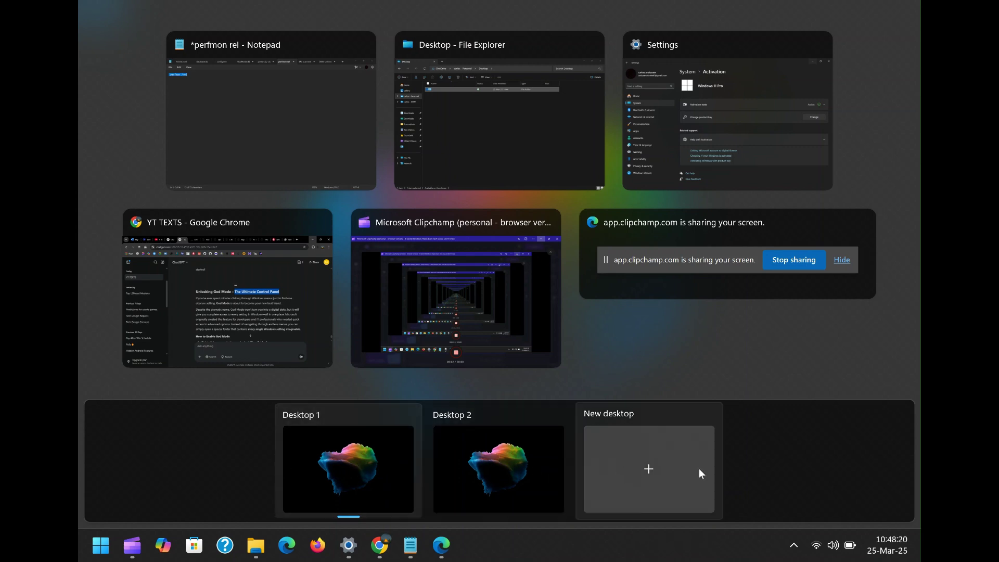
{"action": "left_click", "coordinate": [340, 458]}
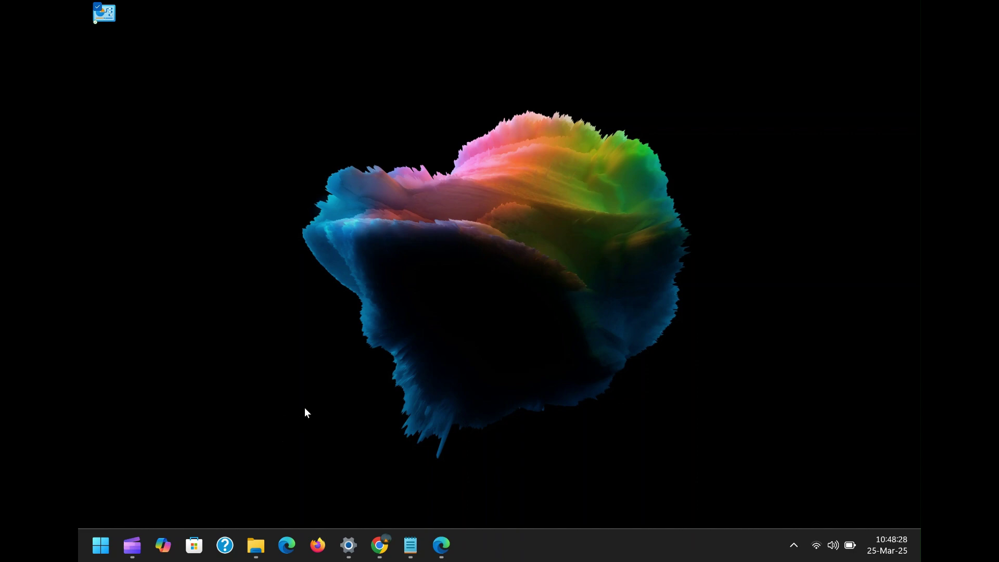
{"action": "key", "text": "ctrl+super+Right"}
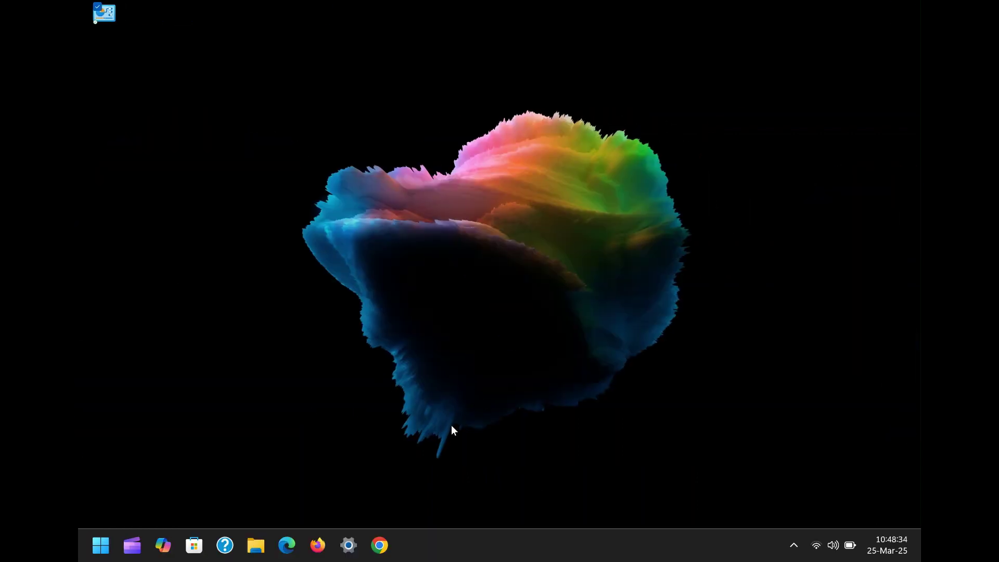
{"action": "key", "text": "ctrl+super+Right"}
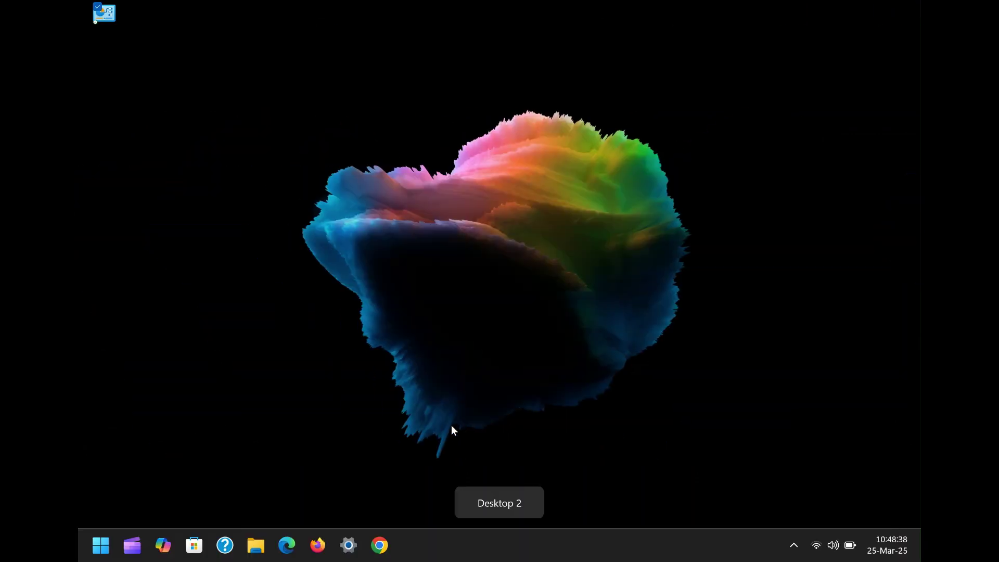
{"action": "key", "text": "ctrl+super+Left"}
Step: Close Desktop 2 and the other extra desktop in Task View, returning to Desktop 1
{"action": "key", "text": "super+Tab"}
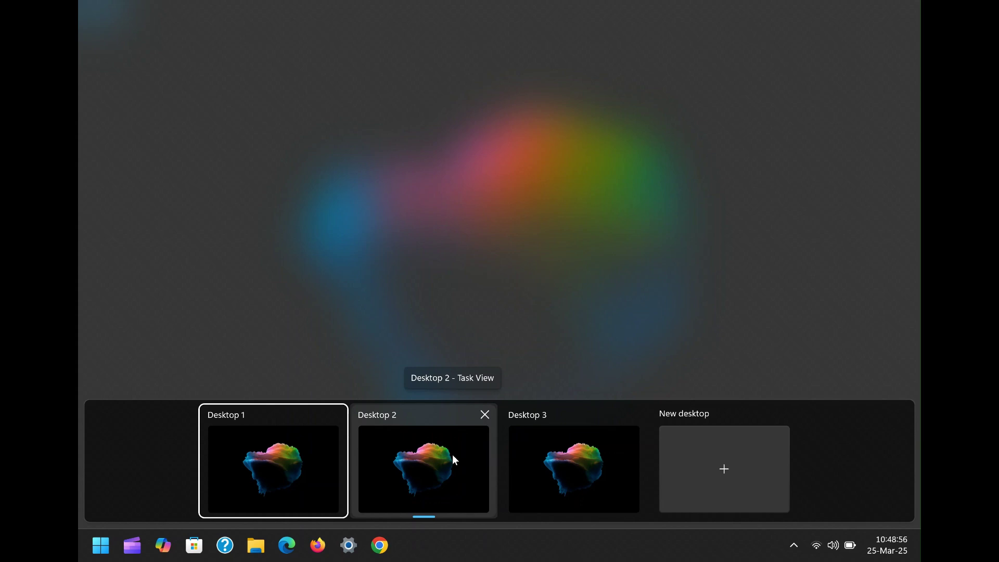
{"action": "left_click", "coordinate": [485, 415]}
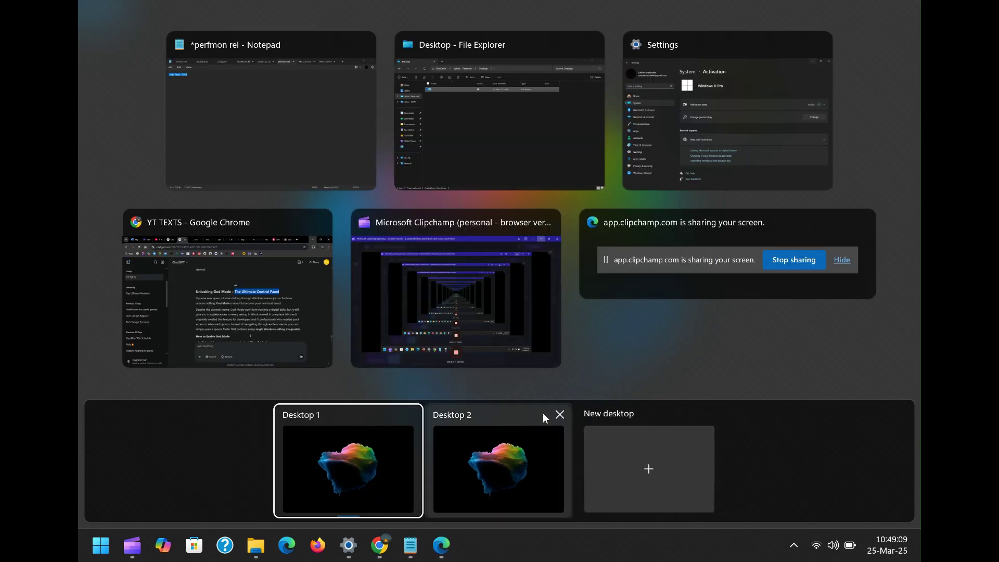
{"action": "left_click", "coordinate": [560, 415]}
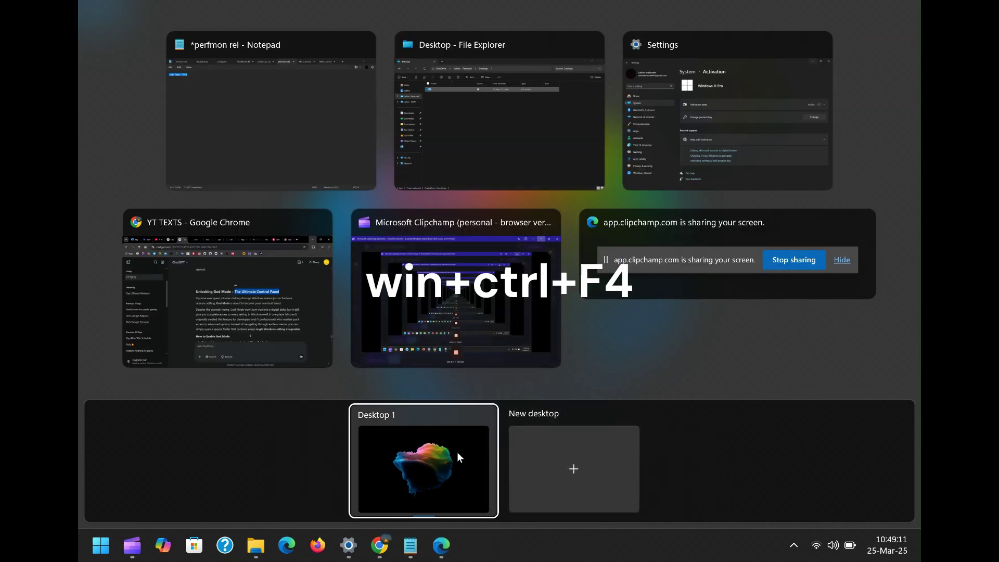
{"action": "left_click", "coordinate": [457, 452]}
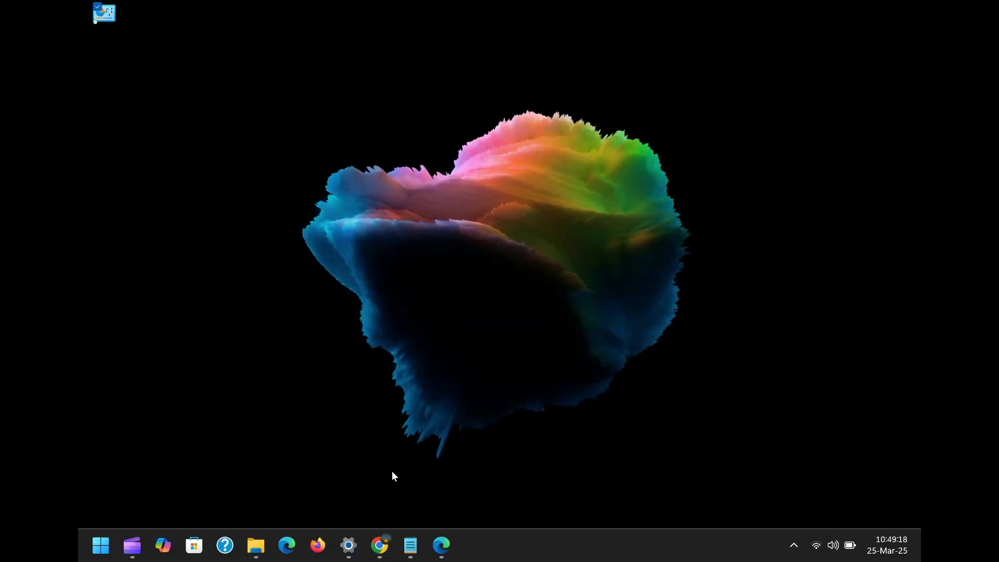
Step: Search 'cm', launch Command Prompt as administrator, and run SFC /scannow
{"action": "left_click", "coordinate": [92, 546]}
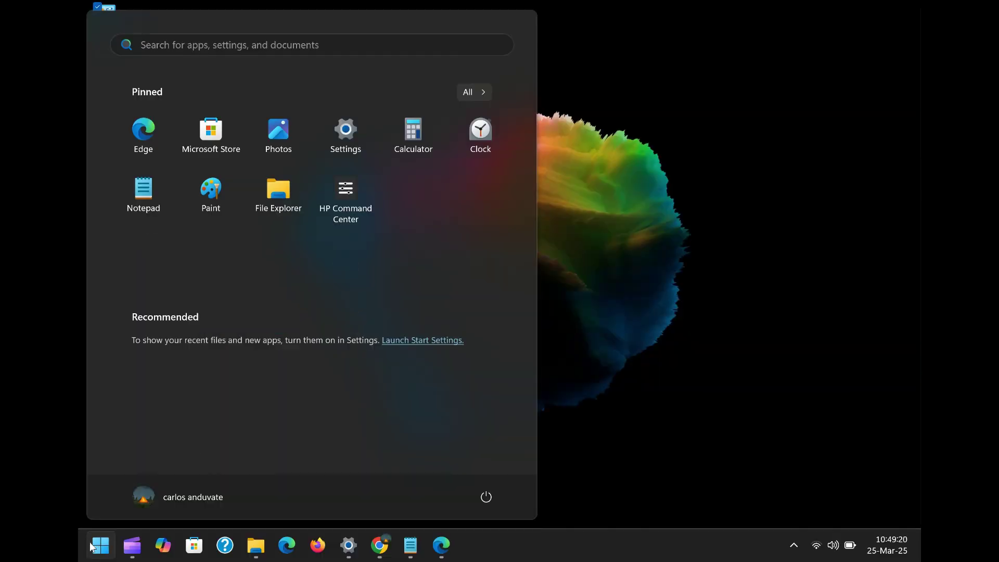
{"action": "type", "text": "cm"}
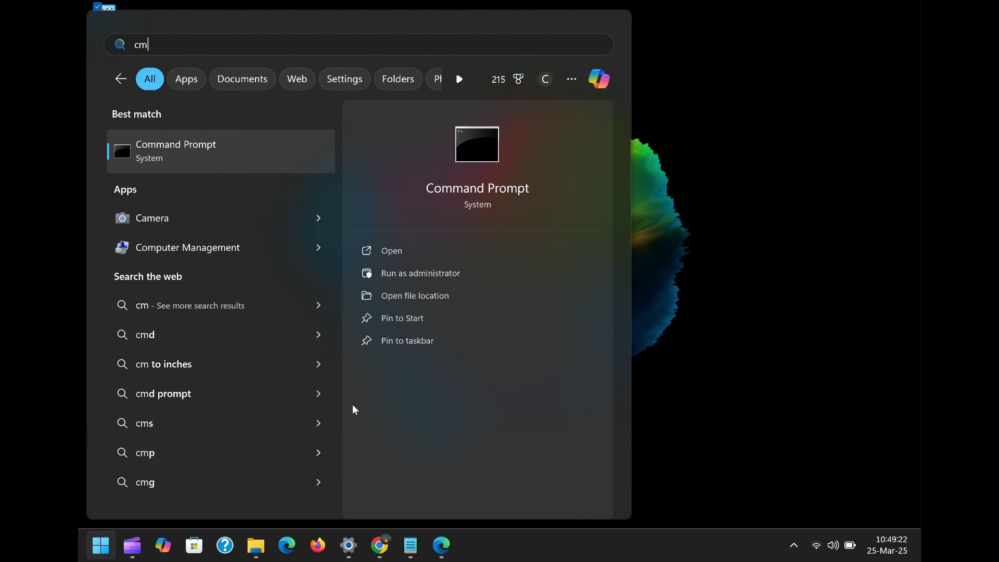
{"action": "left_click", "coordinate": [447, 276]}
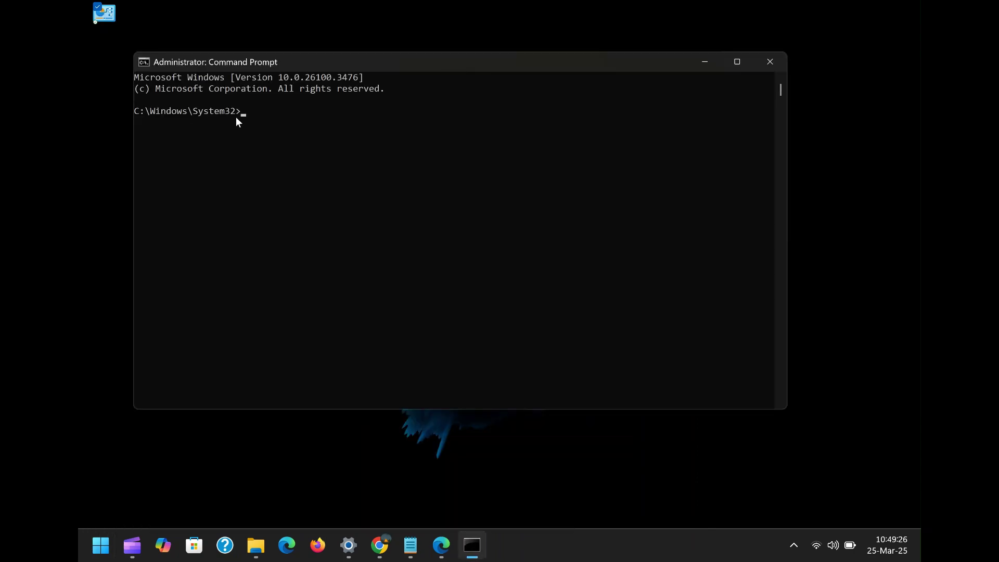
{"action": "type", "text": "SFC"}
{"action": "type", "text": " /scannow"}
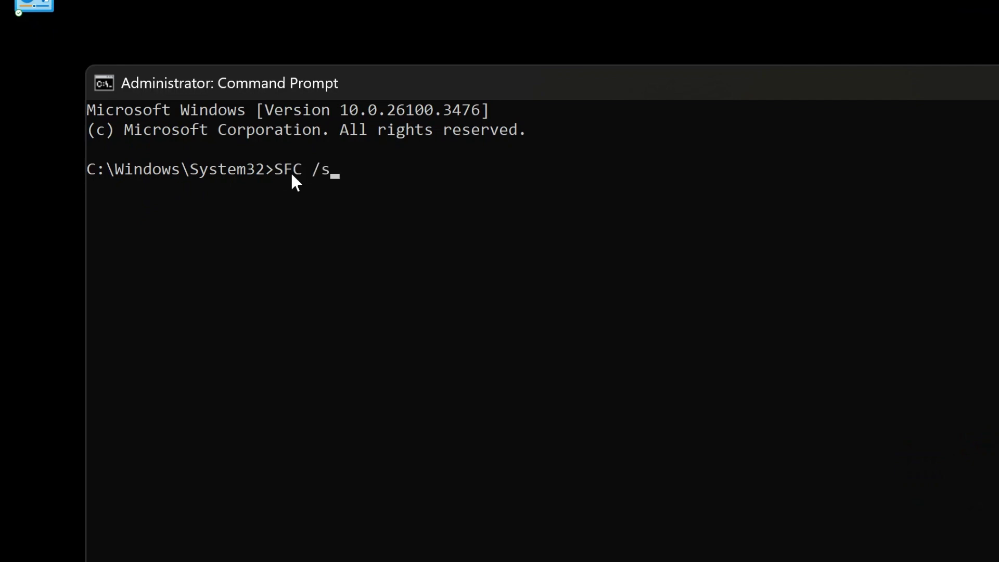
{"action": "key", "text": "Return"}
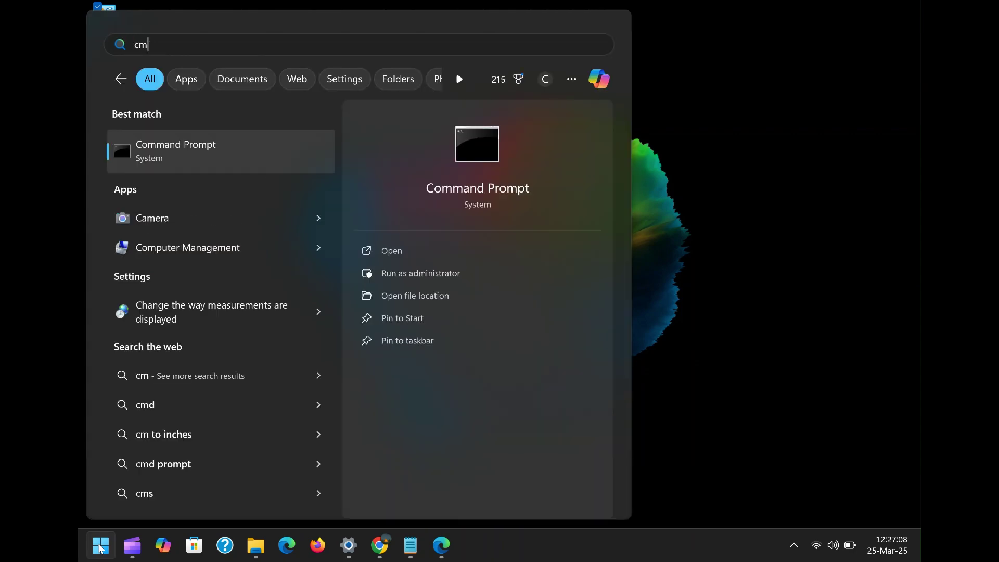
Step: Run DISM /online /cleanup-image /restorehealth in an administrator Command Prompt
{"action": "left_click", "coordinate": [437, 273]}
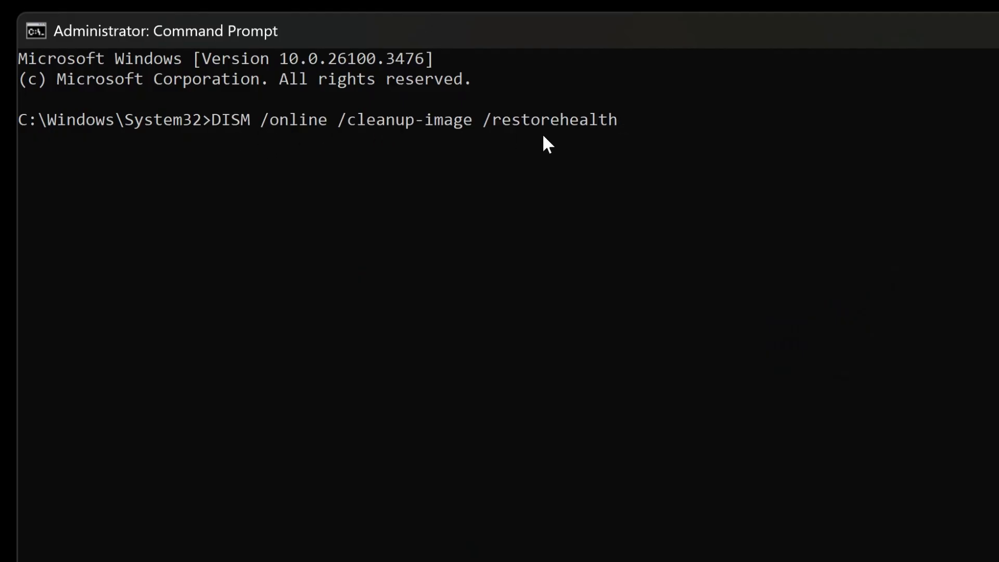
{"action": "key", "text": "Return"}
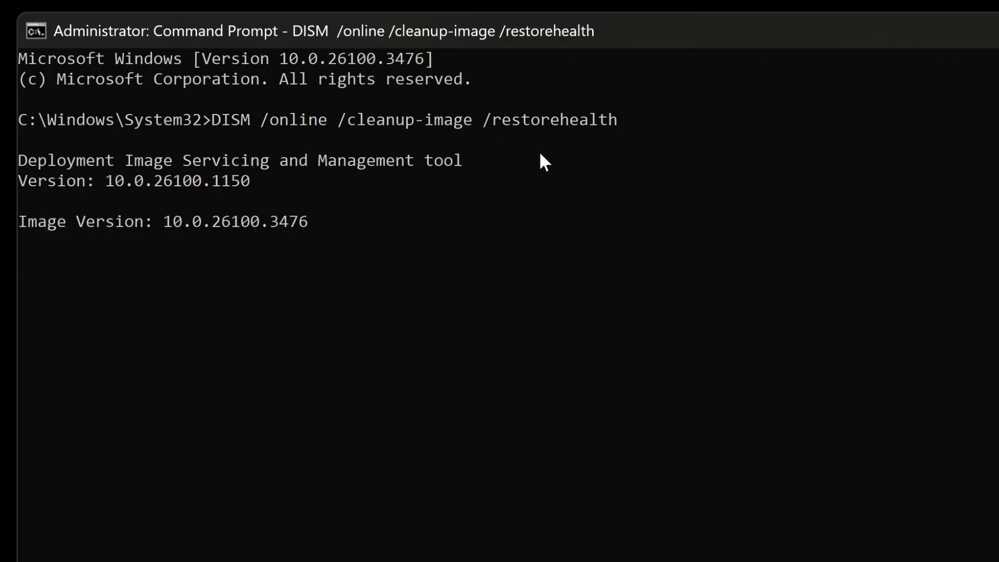